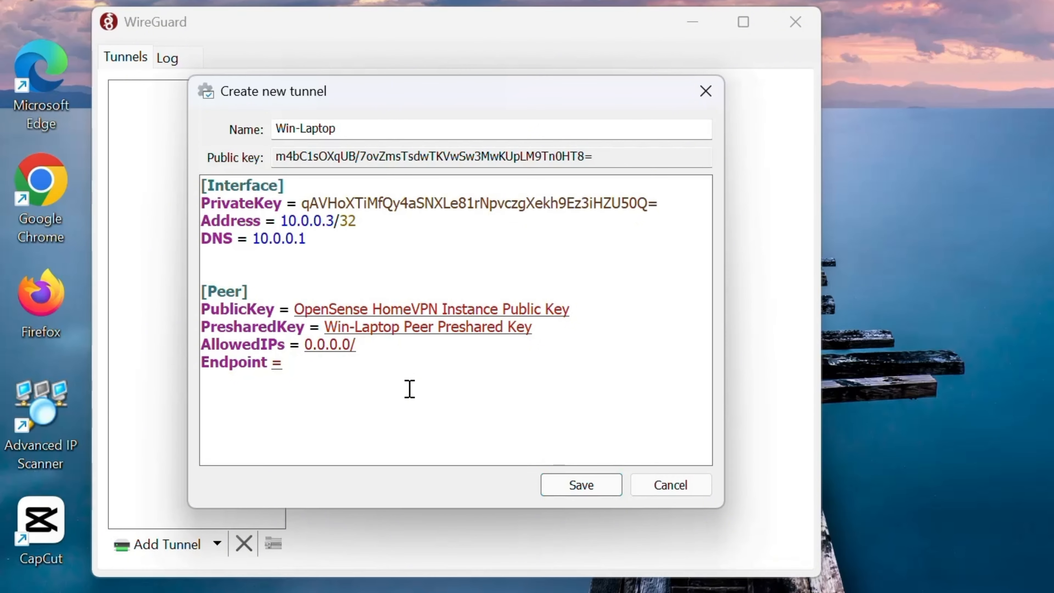
{"action": "type", "text": "0"}
{"action": "key", "text": "ctrl+z"}
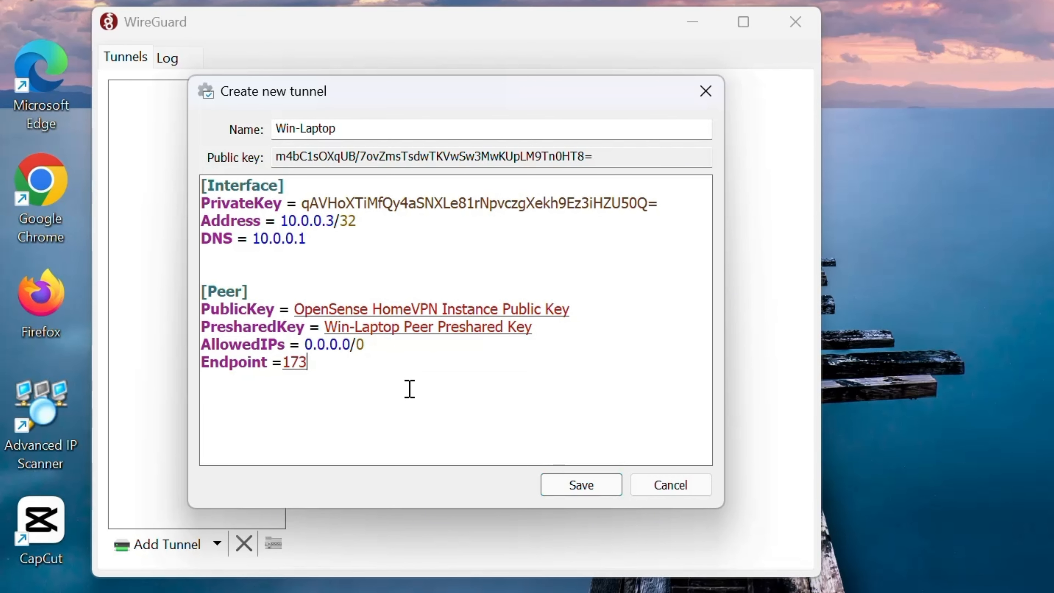
{"action": "type", "text": "173.52"}
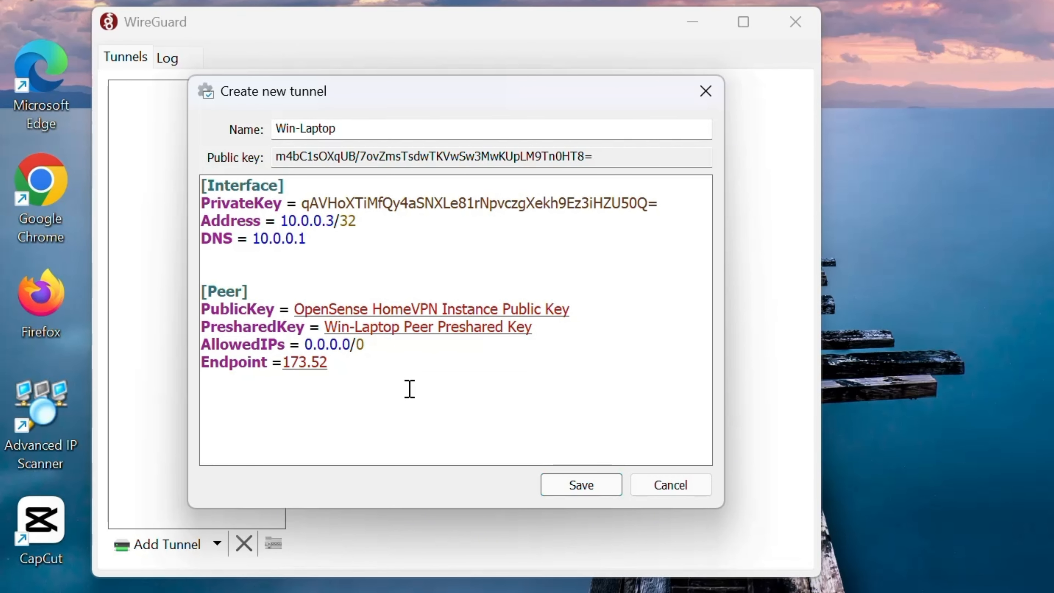
{"action": "type", "text": ".235"}
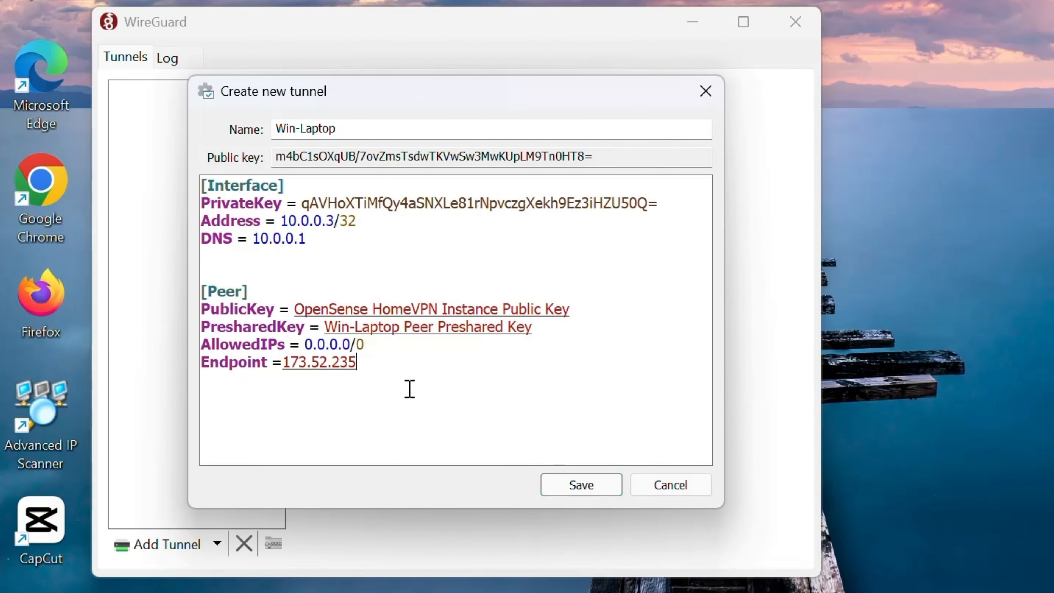
{"action": "type", "text": ".115:51820 "}
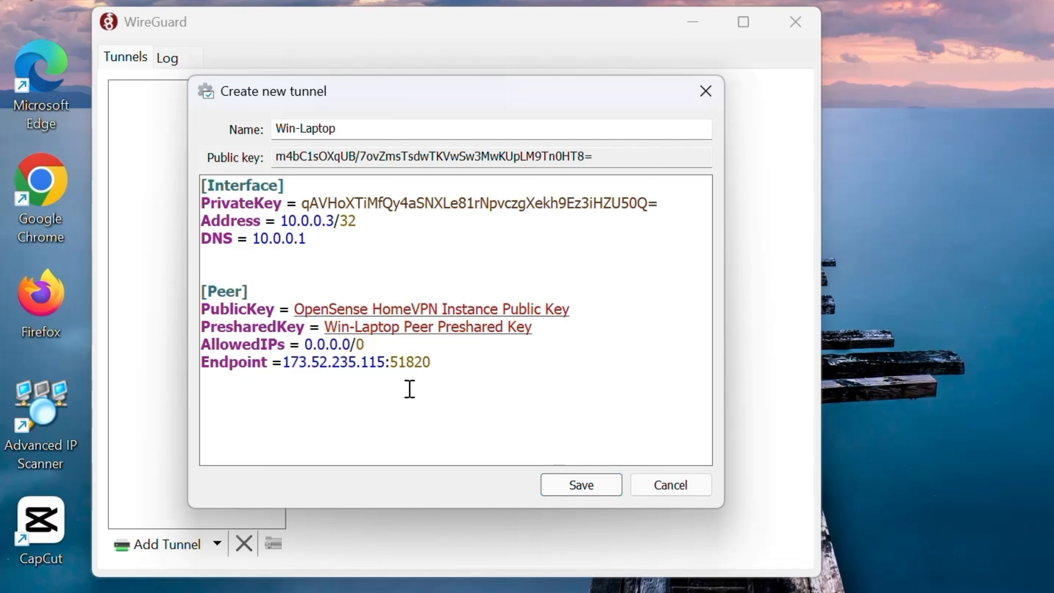
{"action": "type", "text": "Persistent"}
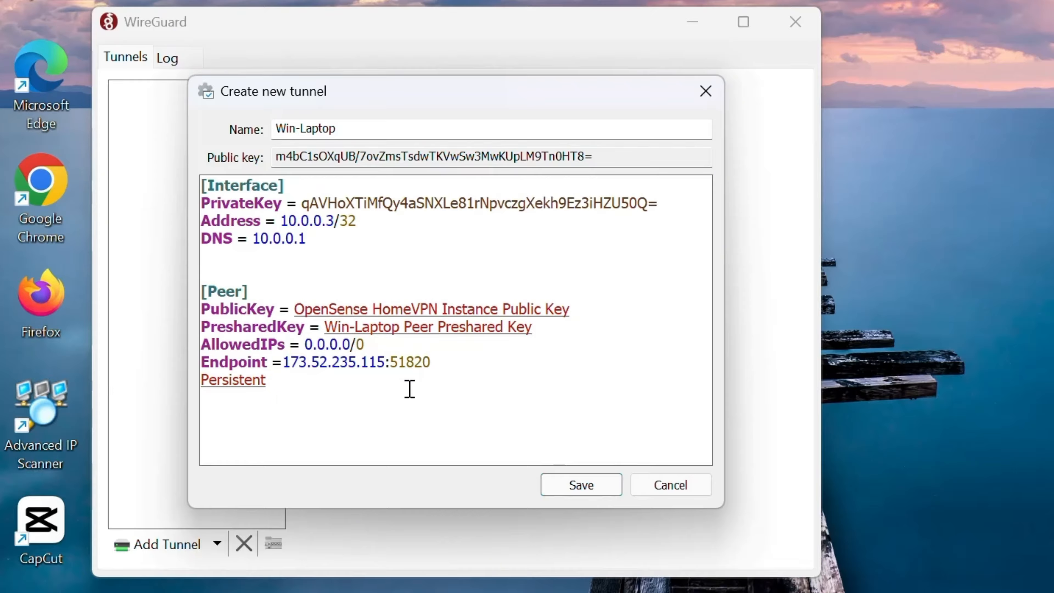
{"action": "type", "text": "Keepalive = 25"}
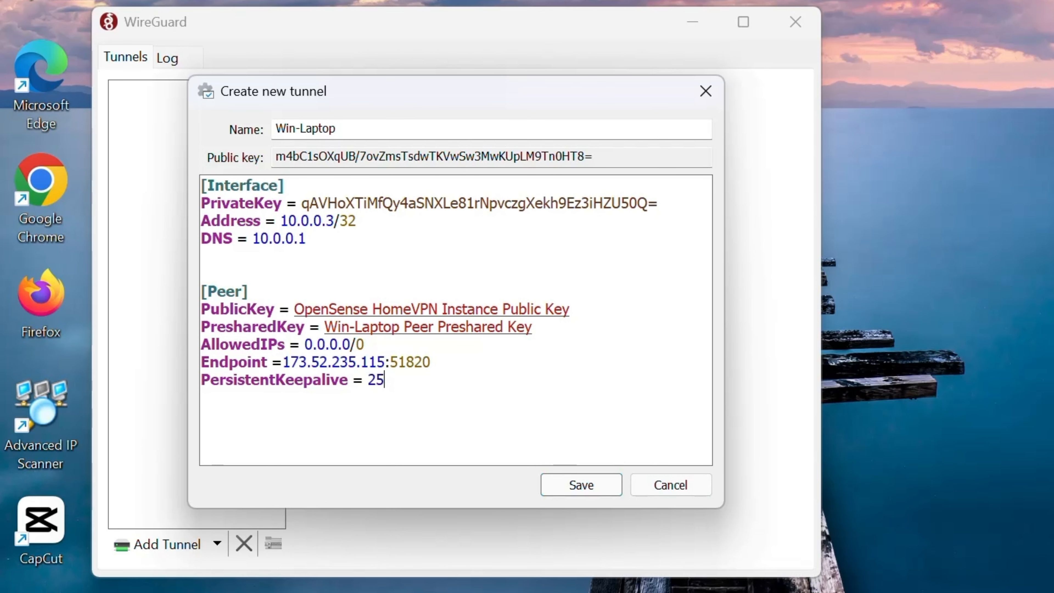
Paste the real preshared and server public keys, turn the kill-switch off, and save Win-Laptop.
{"action": "left_click_drag", "start_coordinate": [556, 326], "coordinate": [335, 332]}
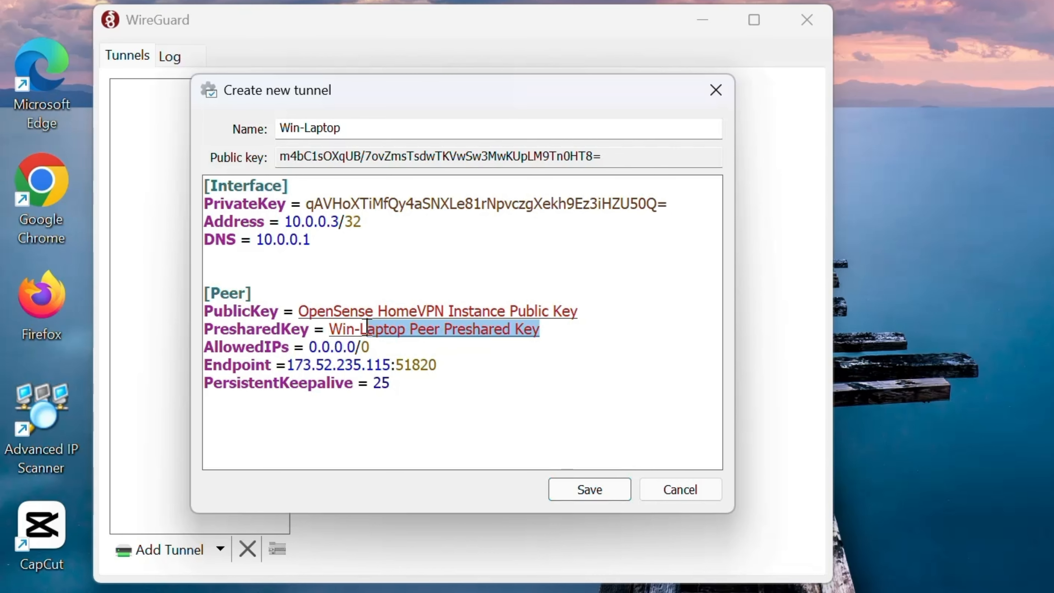
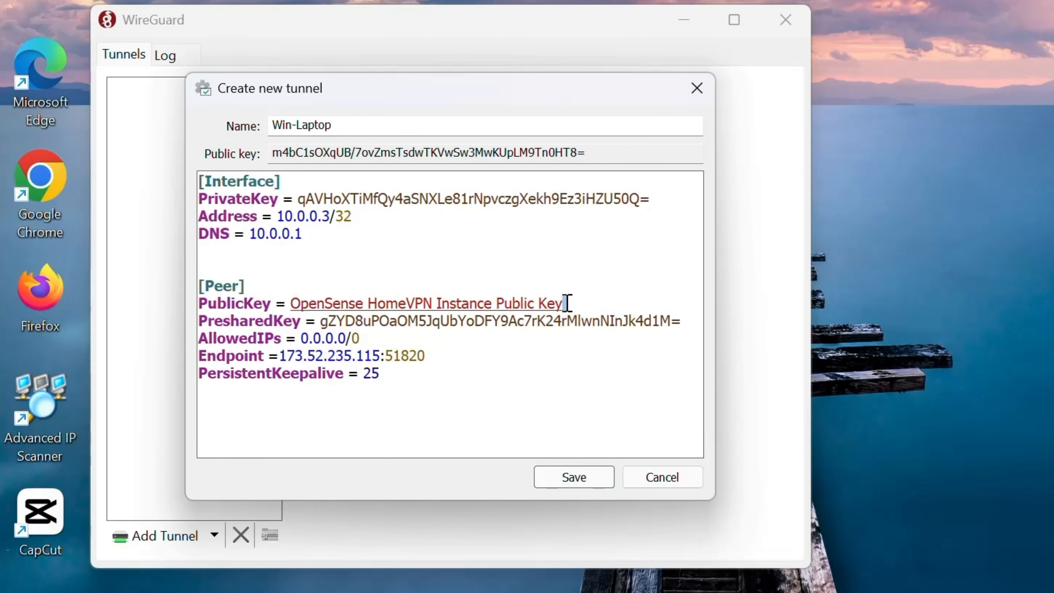
{"action": "left_click_drag", "start_coordinate": [579, 311], "coordinate": [289, 309]}
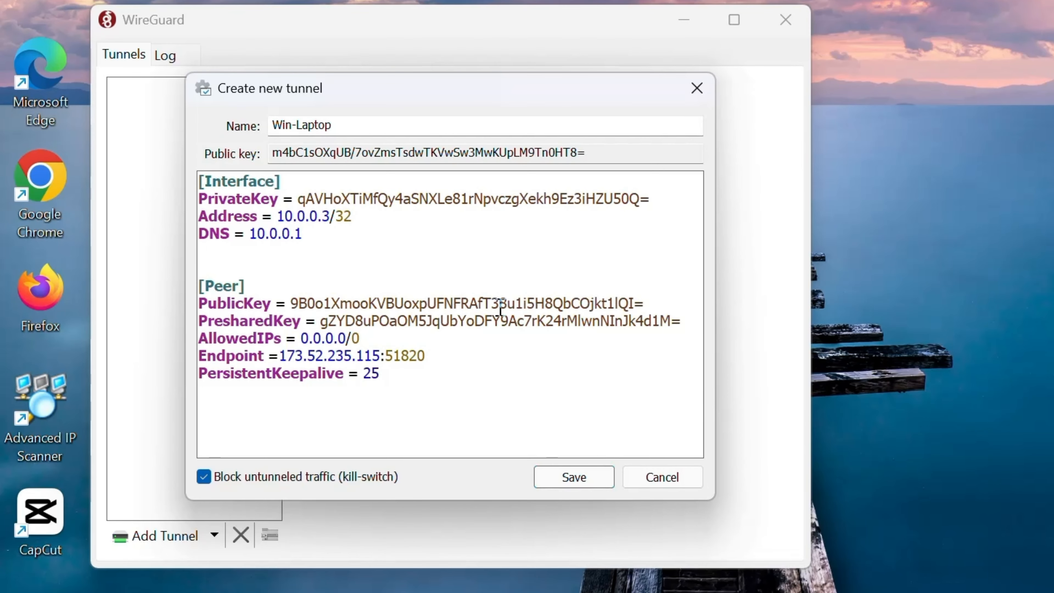
{"action": "left_click", "coordinate": [205, 477]}
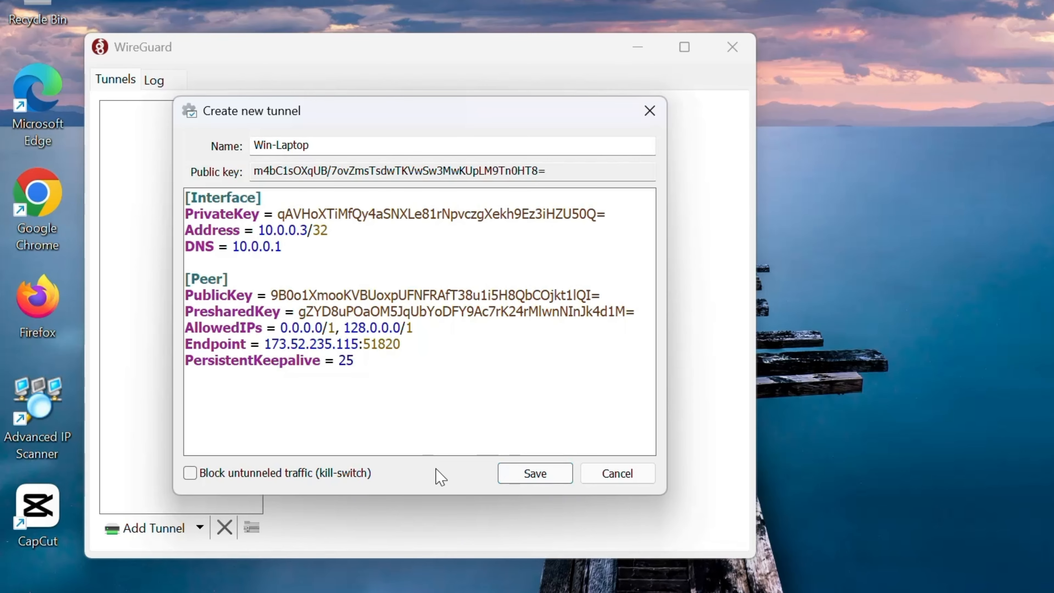
{"action": "left_click", "coordinate": [535, 474]}
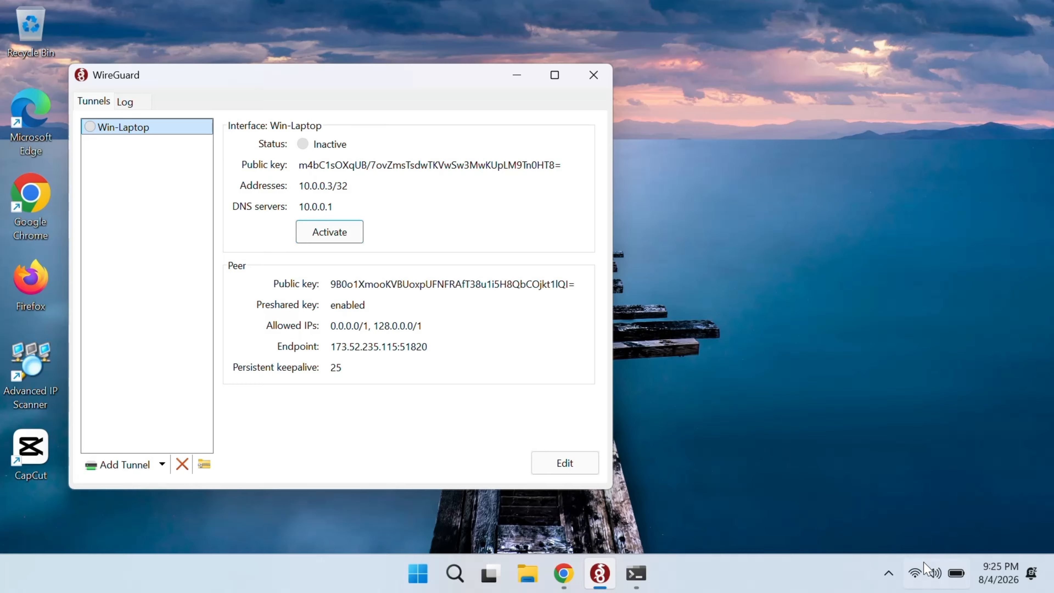
Switch Wi-Fi from V-JCNG-5GHz to the iPhone hotspot, then return to Chrome.
{"action": "left_click", "coordinate": [917, 577]}
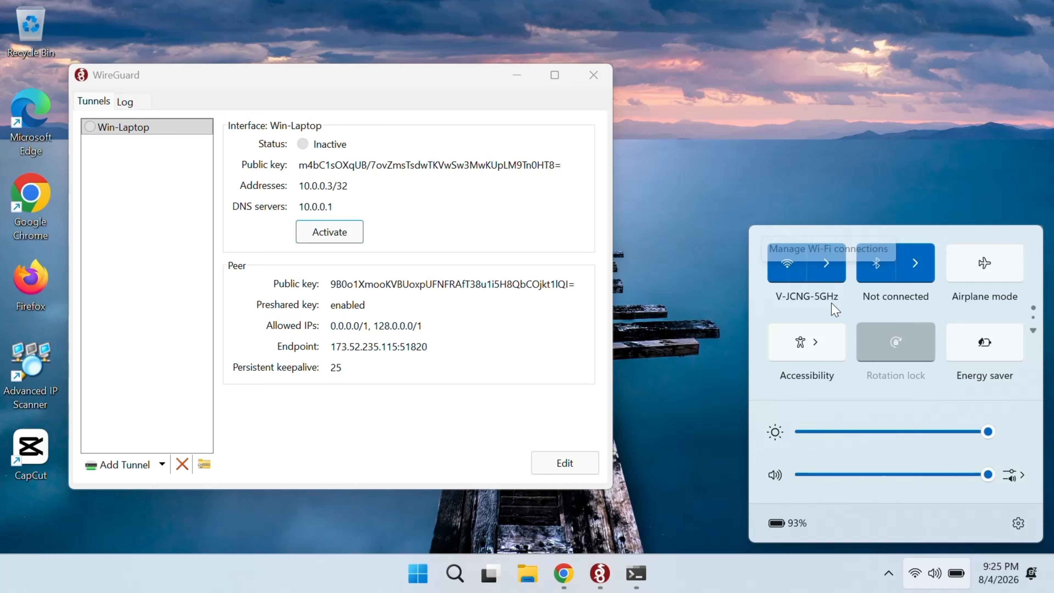
{"action": "left_click", "coordinate": [832, 279]}
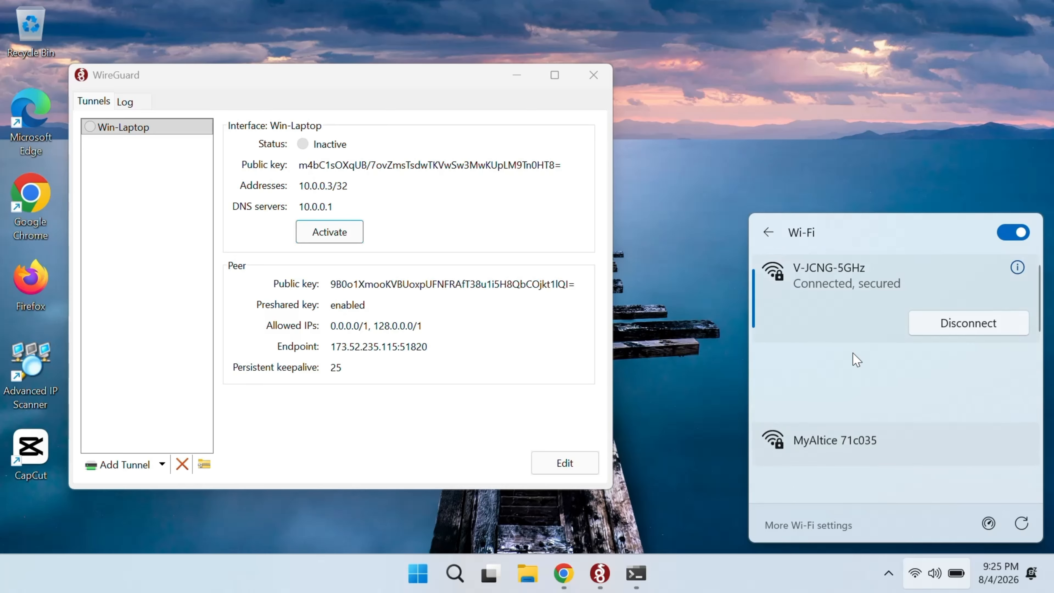
{"action": "left_click", "coordinate": [878, 367]}
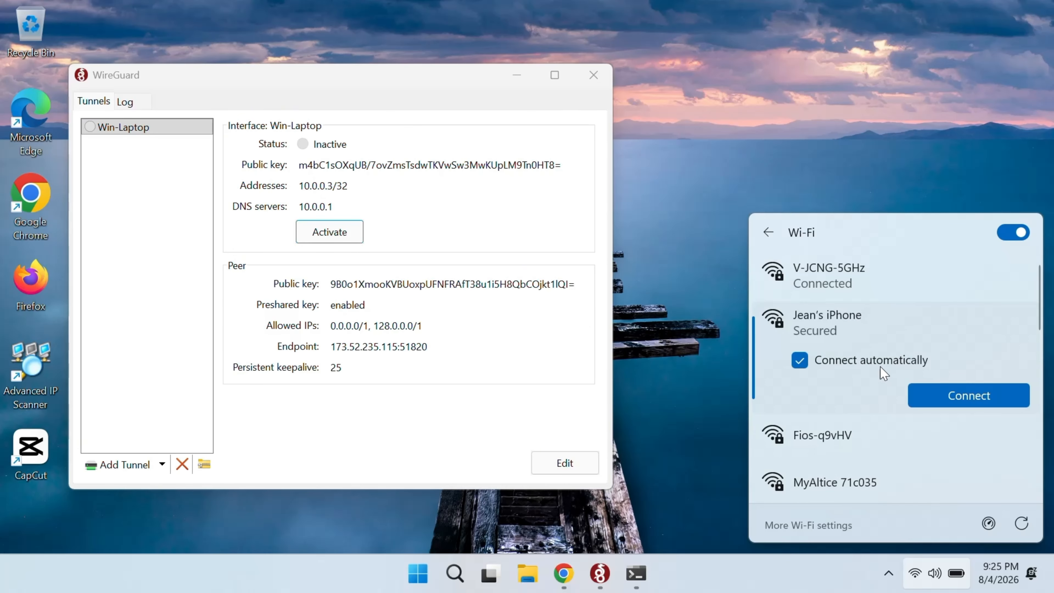
{"action": "left_click", "coordinate": [934, 396]}
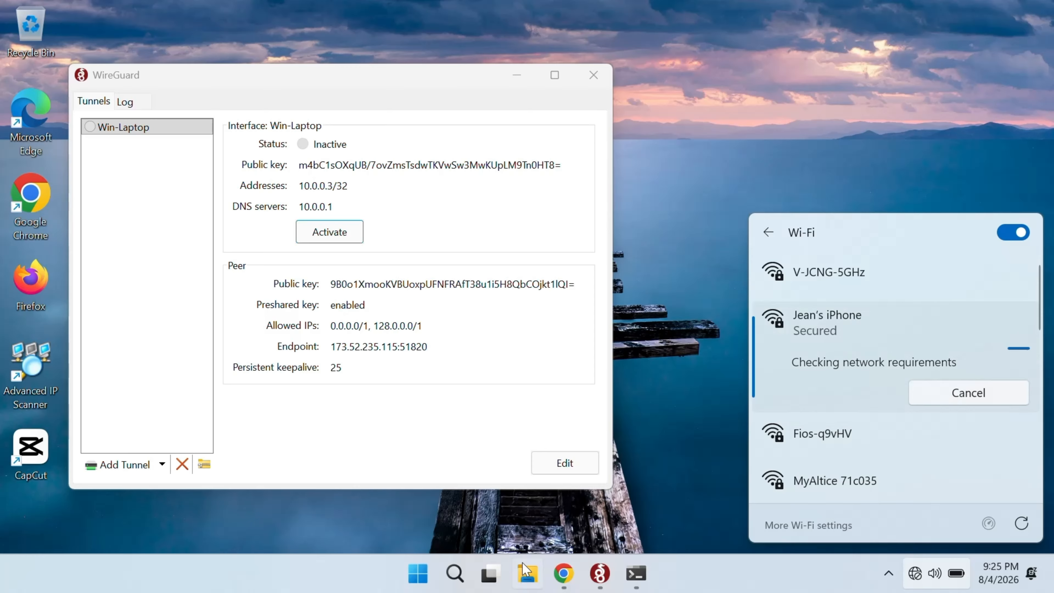
{"action": "left_click", "coordinate": [564, 574]}
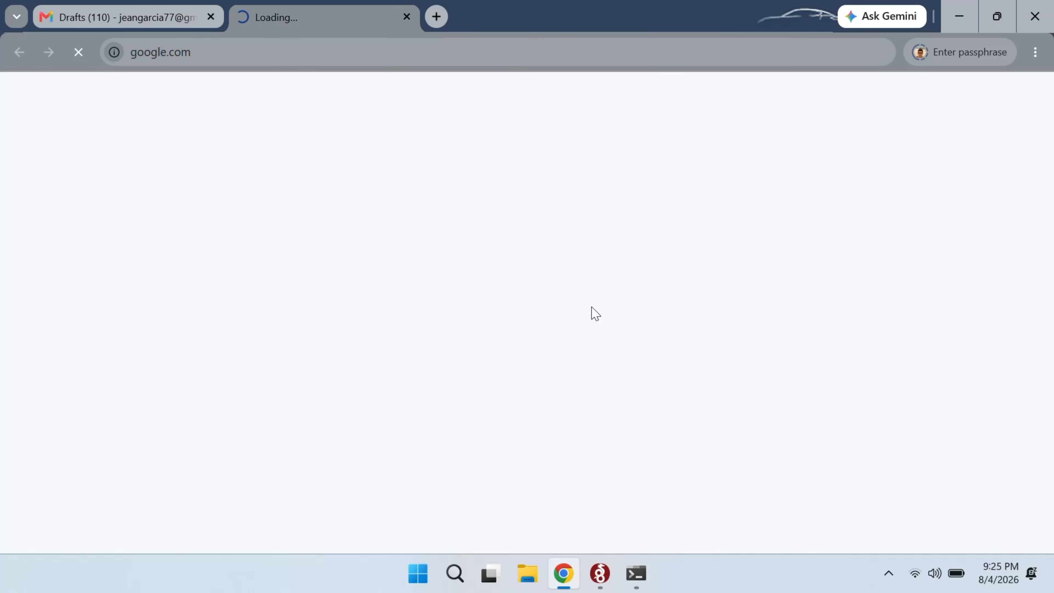
Check the network connection in Quick Settings and close the mail drafts tab.
{"action": "left_click", "coordinate": [915, 573]}
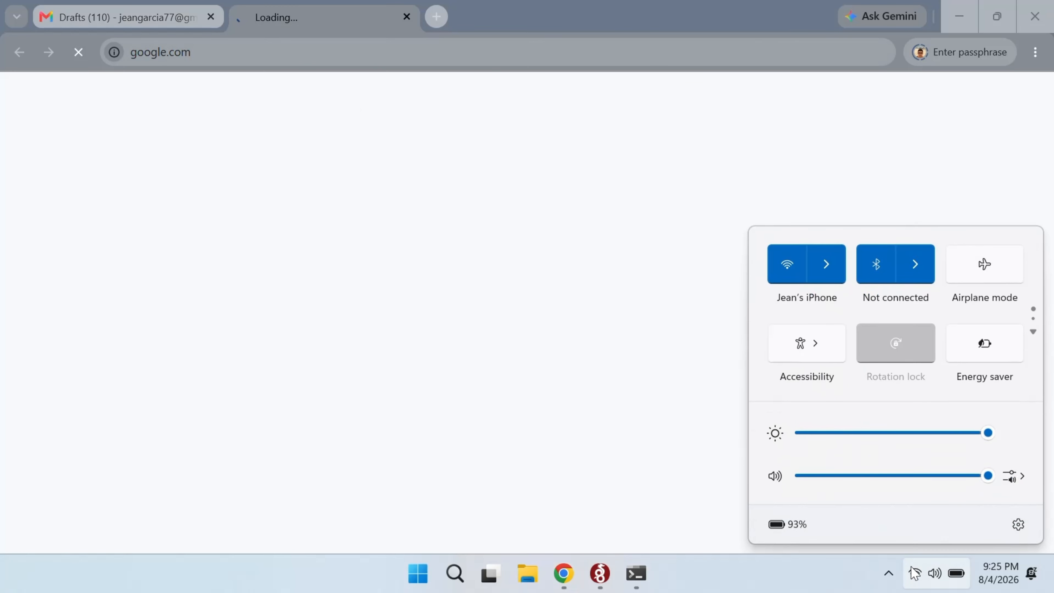
{"action": "left_click", "coordinate": [913, 572]}
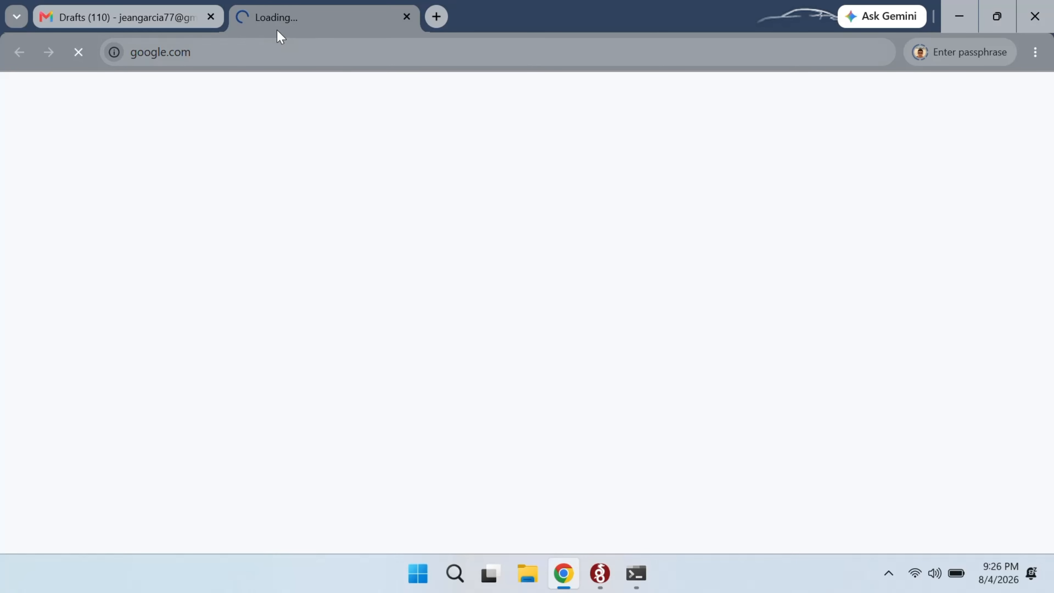
{"action": "left_click", "coordinate": [211, 16]}
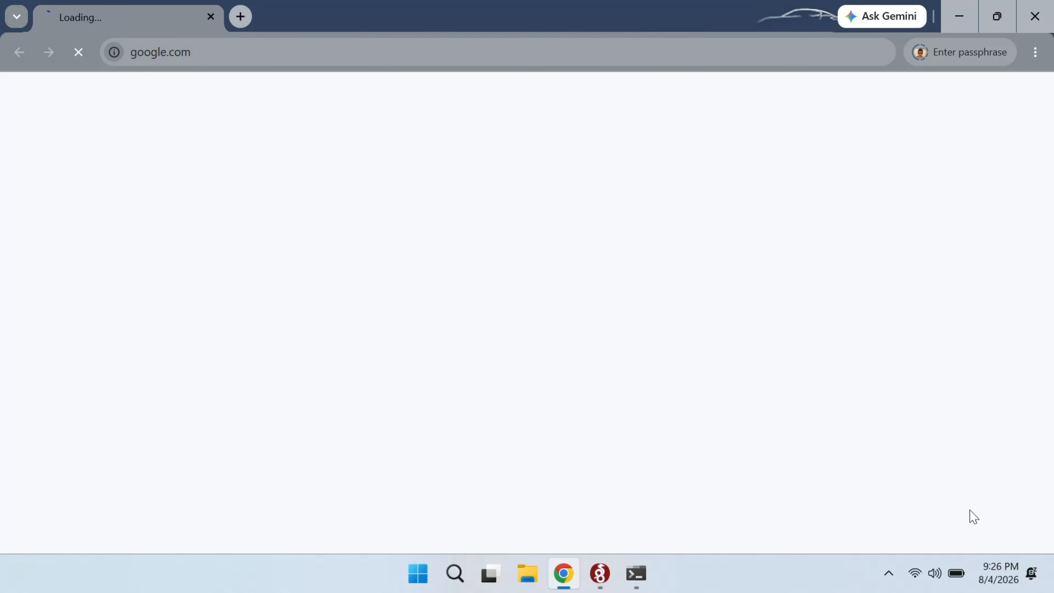
{"action": "left_click", "coordinate": [916, 573]}
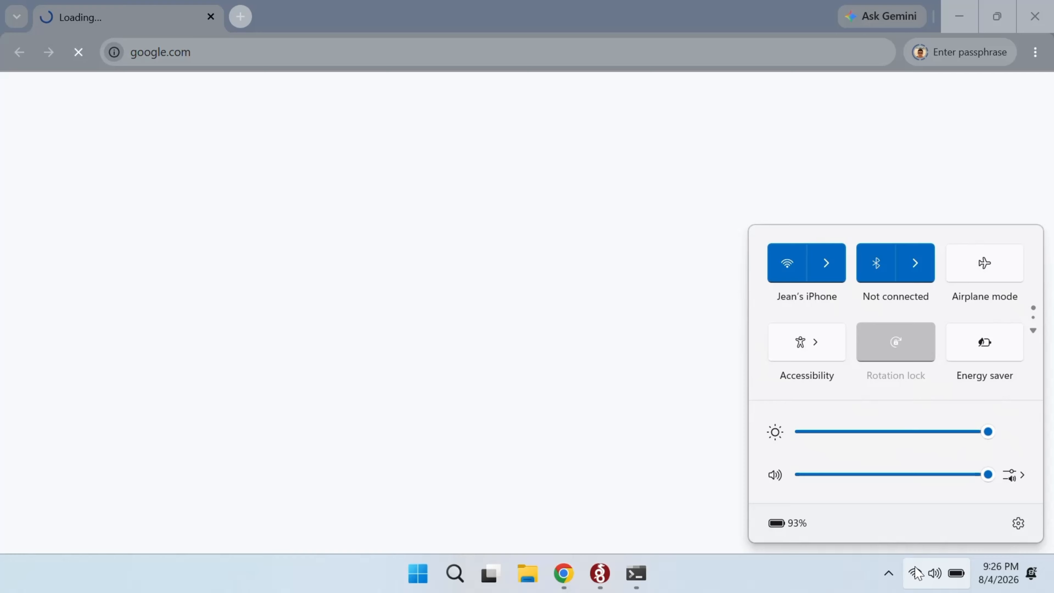
{"action": "left_click", "coordinate": [917, 573]}
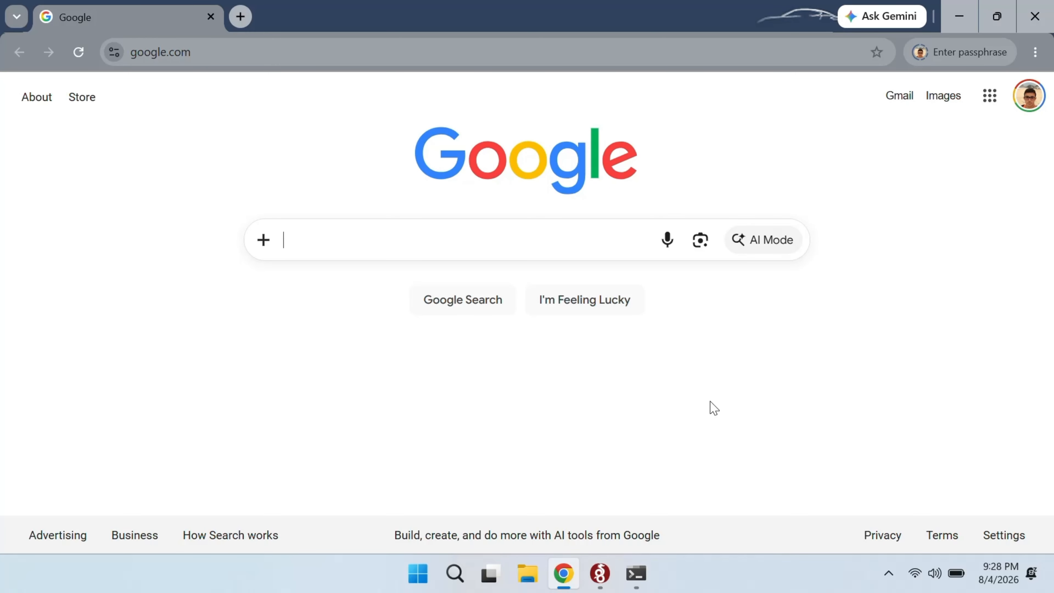
Search Google for 'wireguard for windows' using the suggestion.
{"action": "left_click", "coordinate": [535, 249]}
{"action": "type", "text": "wiregyua"}
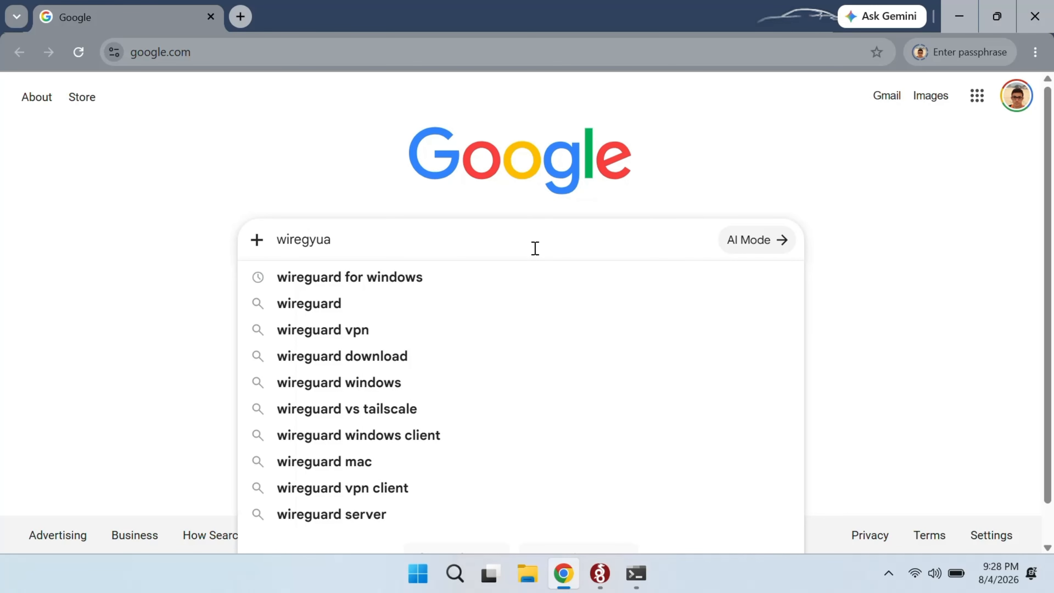
{"action": "key", "text": "Down"}
{"action": "key", "text": "Return"}
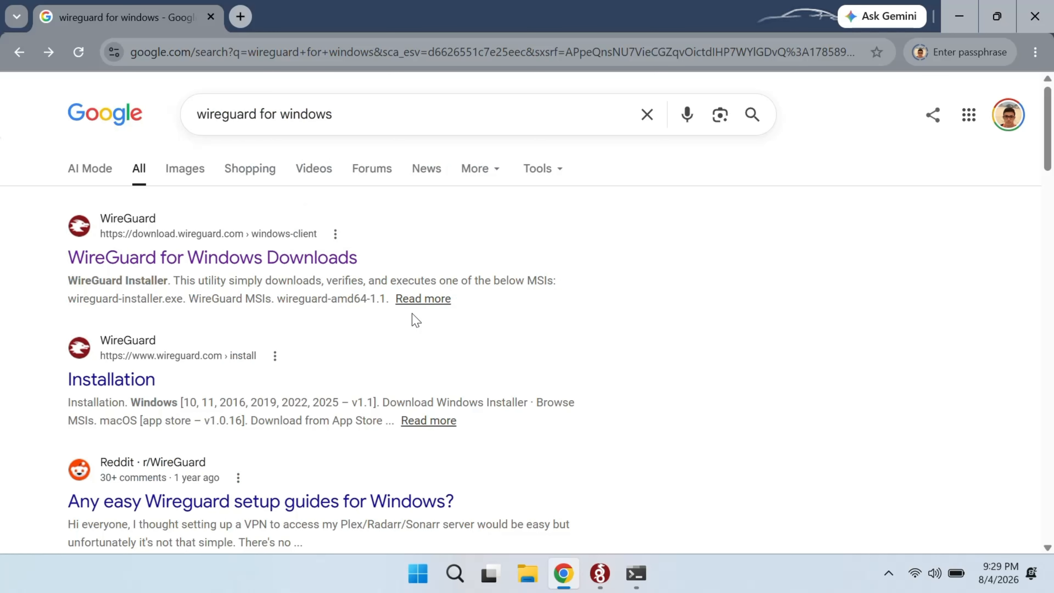
Open the WireGuard for Windows download page, then activate the Win-Laptop tunnel.
{"action": "left_click", "coordinate": [328, 260]}
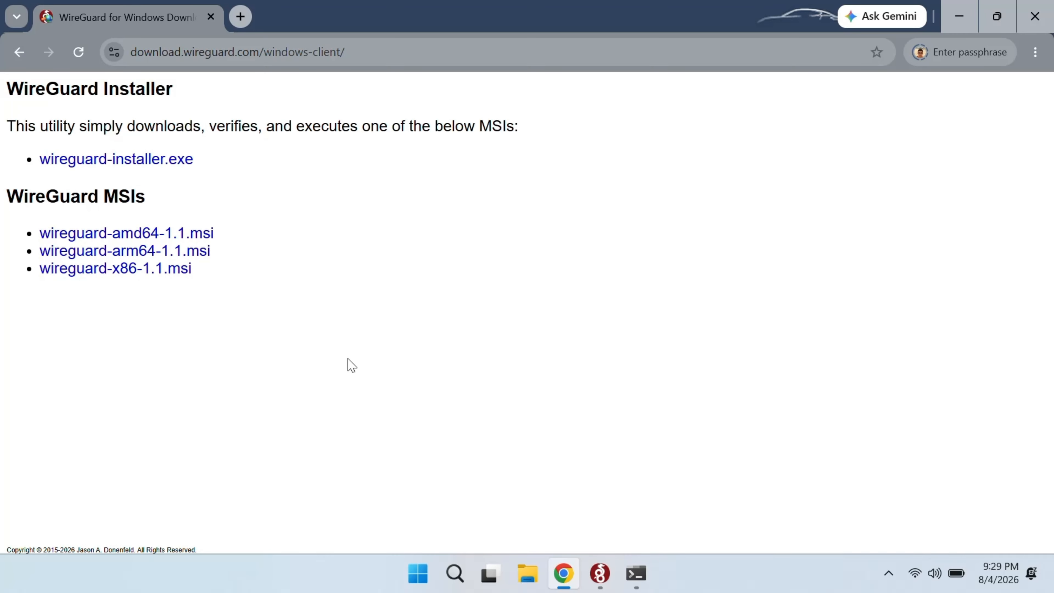
{"action": "left_click", "coordinate": [915, 561]}
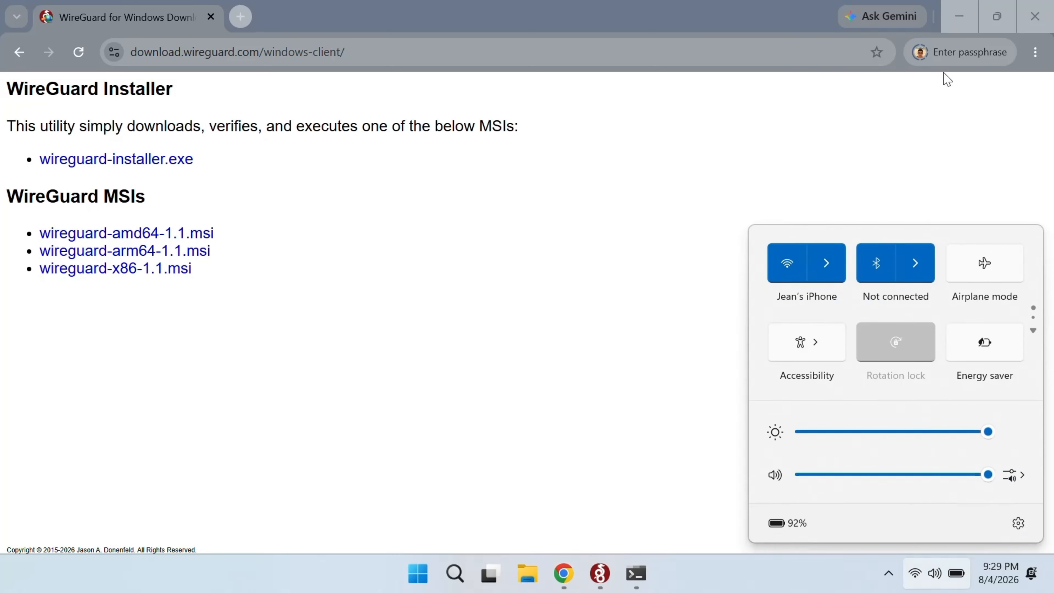
{"action": "left_click", "coordinate": [960, 18]}
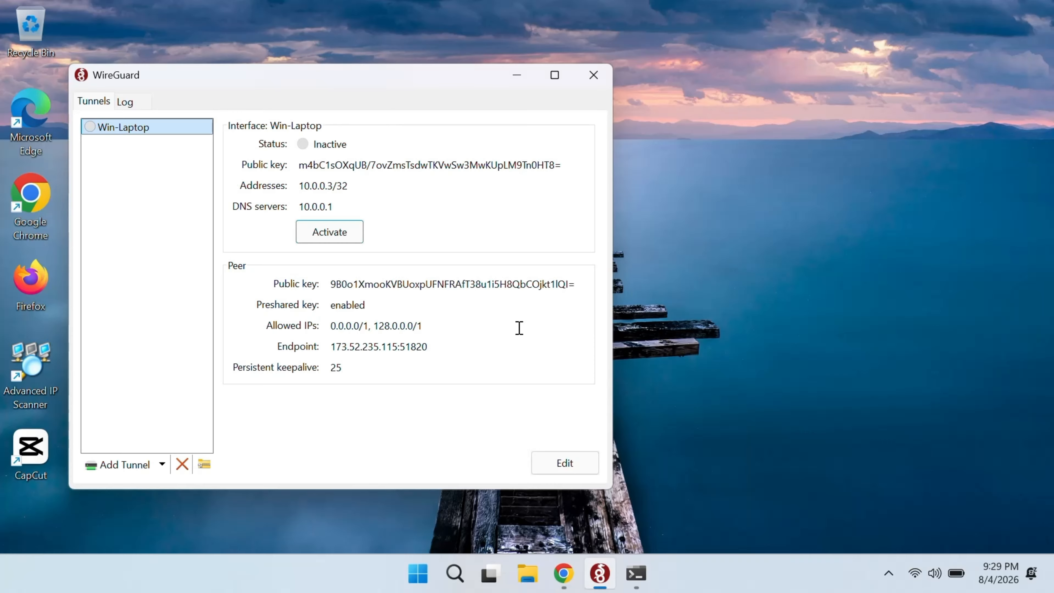
{"action": "left_click", "coordinate": [353, 235]}
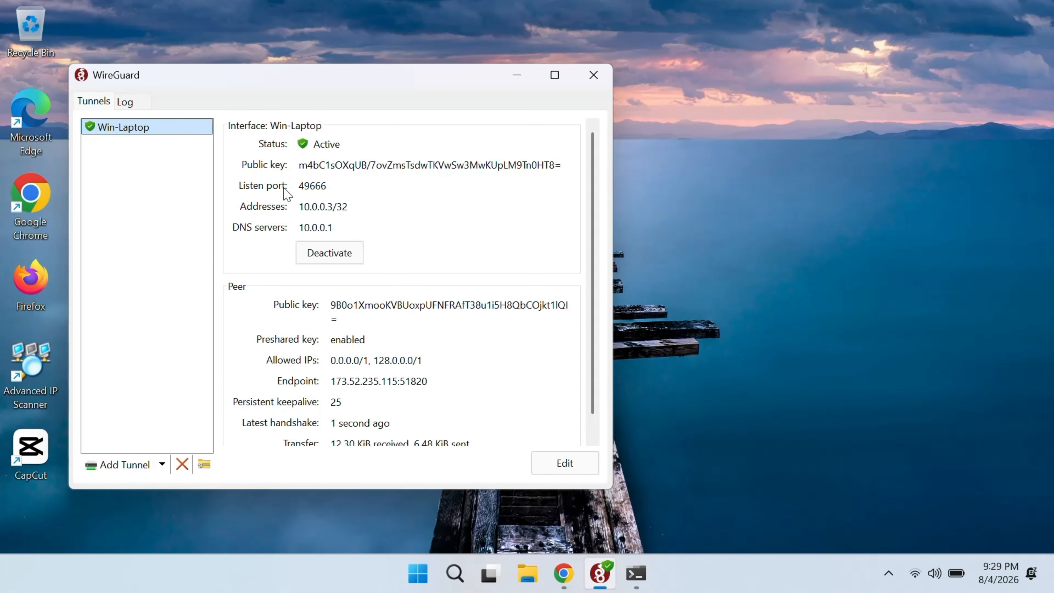
{"action": "left_click", "coordinate": [564, 573]}
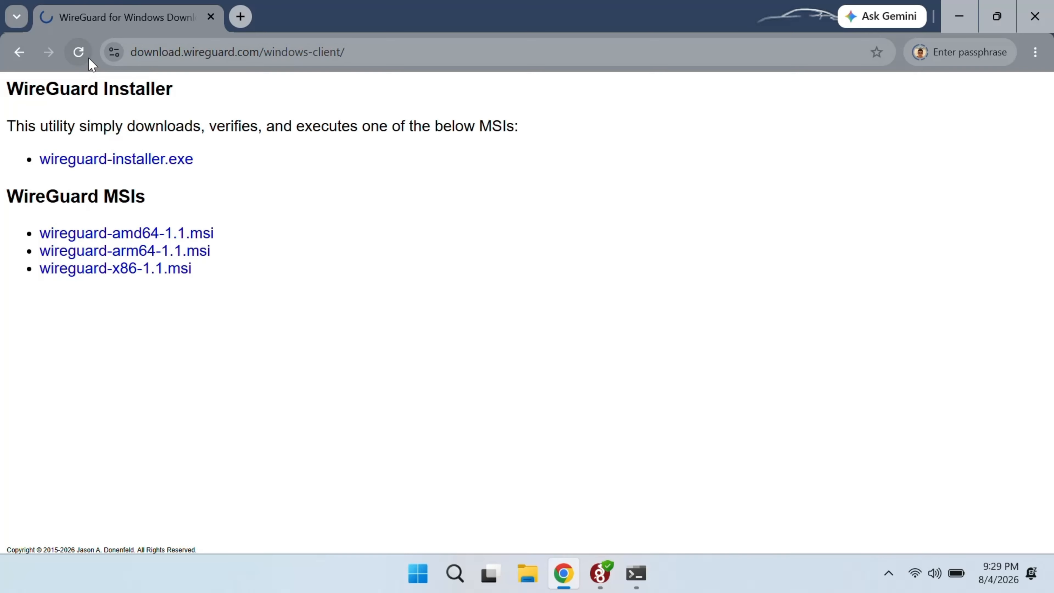
Open the Reddit 'Any easy Wireguard setup guides for Windows?' thread, then switch to Command Prompt.
{"action": "left_click", "coordinate": [20, 59]}
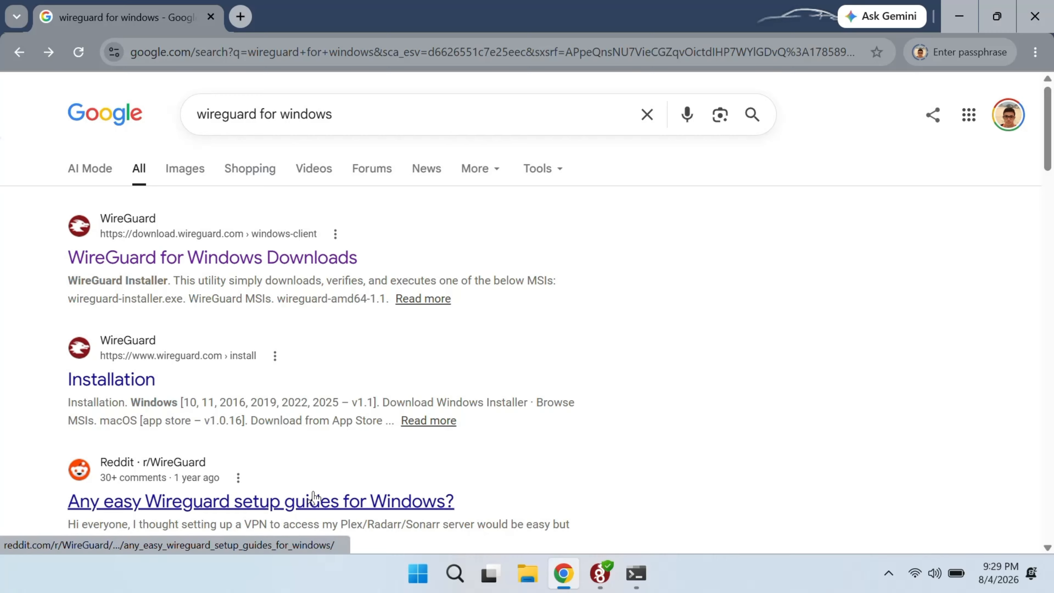
{"action": "left_click", "coordinate": [309, 500]}
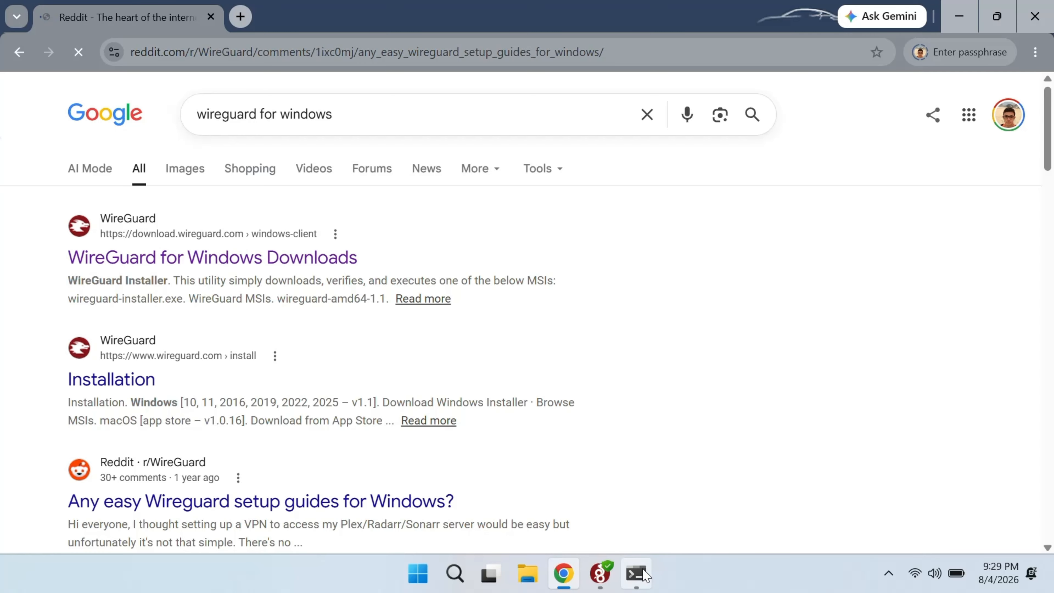
{"action": "left_click", "coordinate": [636, 573]}
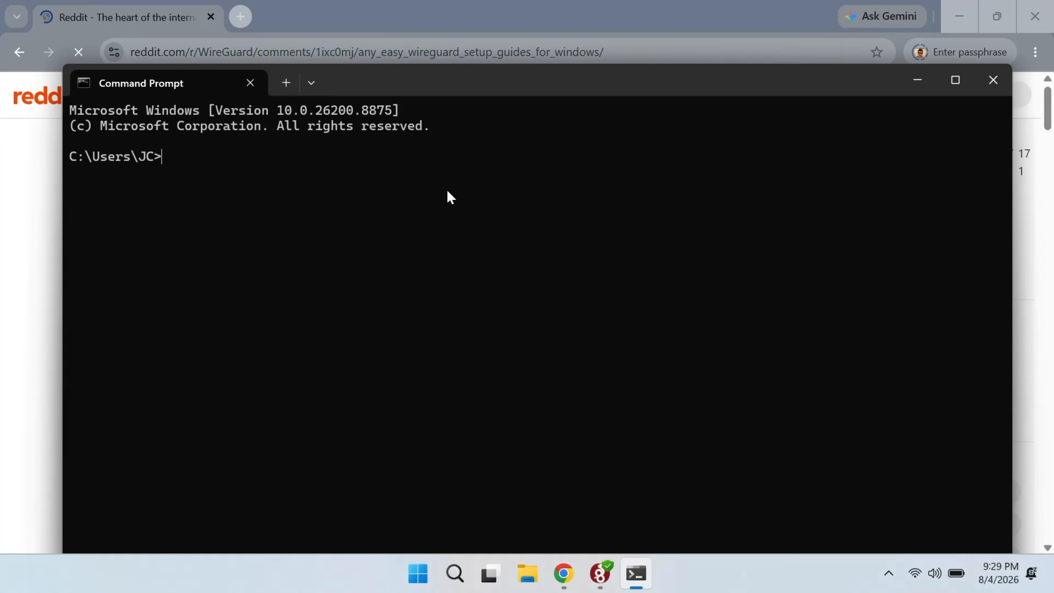
Run ipconfig and review the adapters: Win-Laptop at 10.0.0.3, Wi-Fi at 172.20.10.4.
{"action": "type", "text": "ipconfig"}
{"action": "key", "text": "Return"}
{"action": "scroll", "coordinate": [509, 167], "scroll_direction": "up", "scroll_amount": 3}
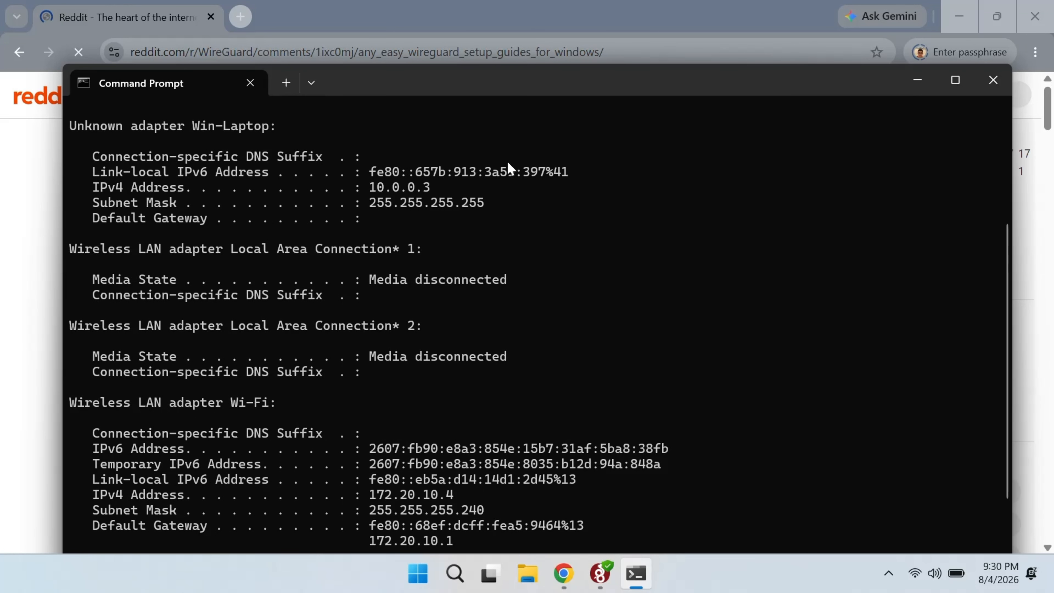
{"action": "scroll", "coordinate": [508, 168], "scroll_direction": "up", "scroll_amount": 3}
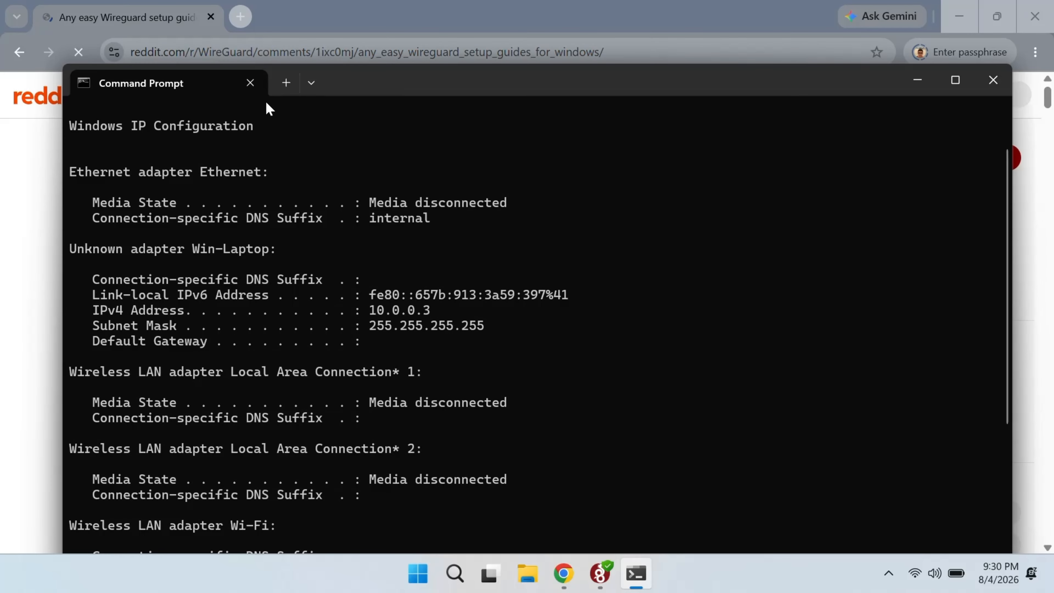
{"action": "scroll", "coordinate": [475, 359], "scroll_direction": "down", "scroll_amount": 5}
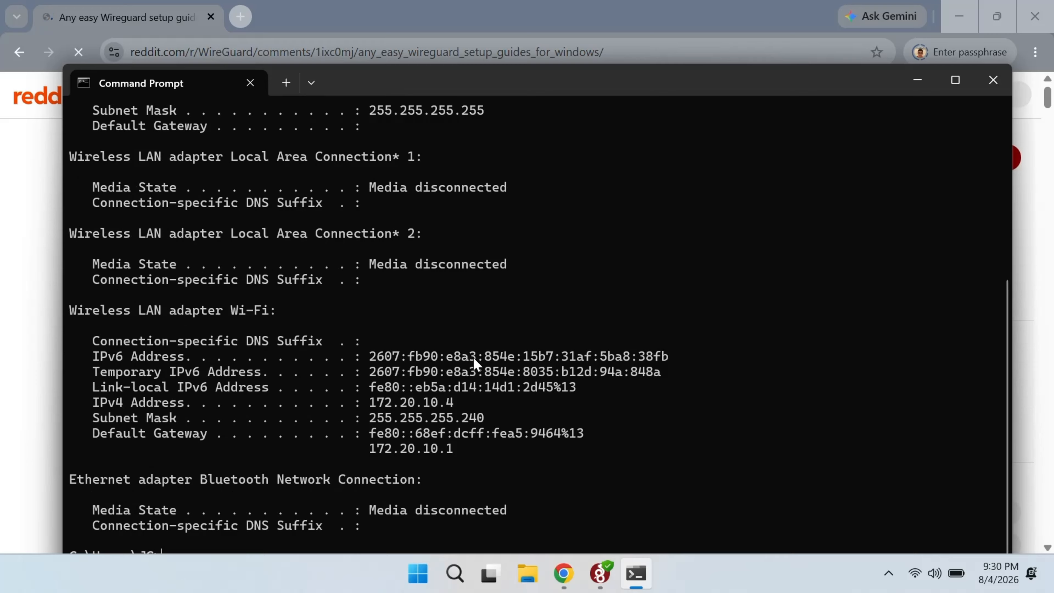
{"action": "key", "text": "Return"}
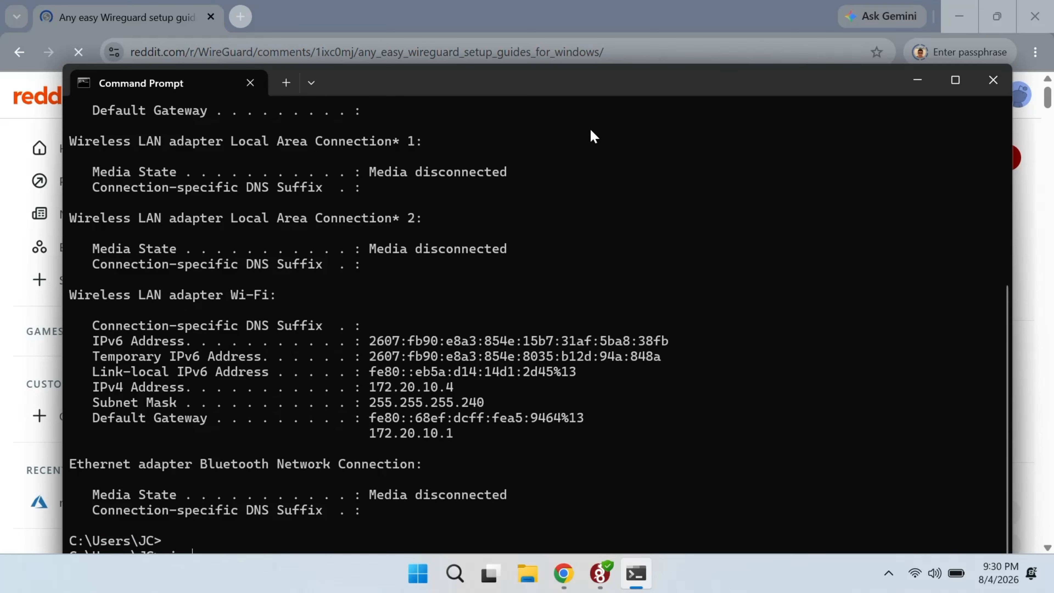
Maximize the console and ping 192.168.50.1, getting replies through the tunnel.
{"action": "double_click", "coordinate": [548, 86]}
{"action": "type", "text": "ping "}
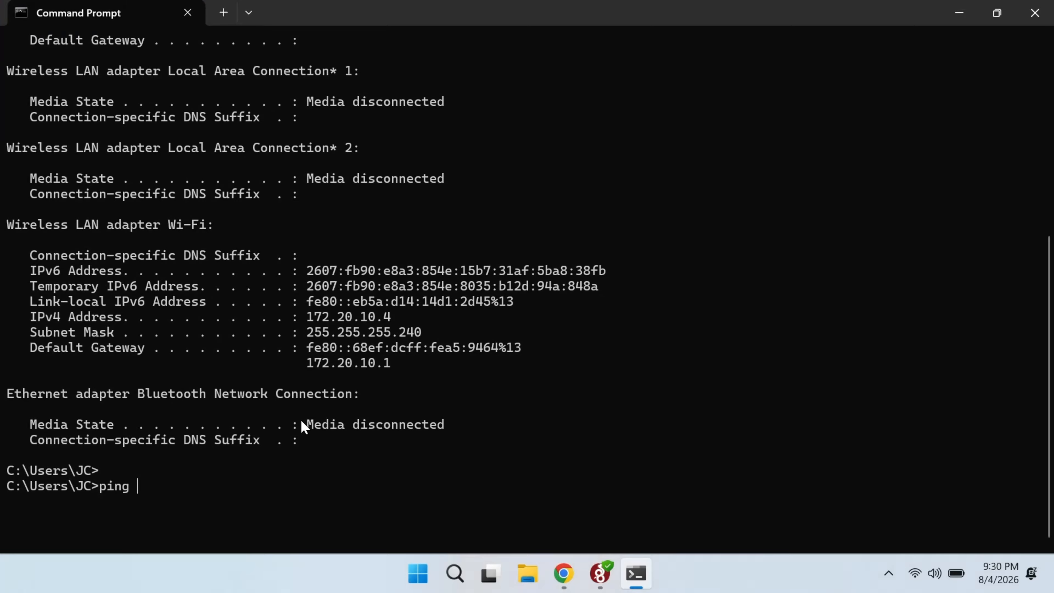
{"action": "type", "text": "192.168.50.1"}
{"action": "key", "text": "Return"}
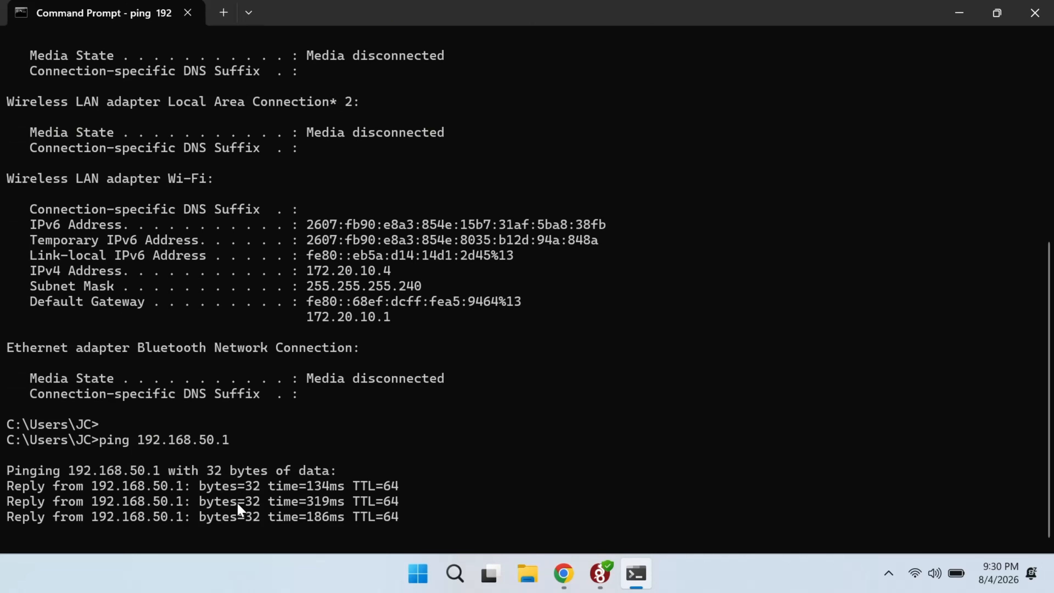
{"action": "key", "text": "ctrl+c"}
In Chrome, load the suggested 192.168.50.1 address.
{"action": "key", "text": "alt+Tab"}
{"action": "left_click", "coordinate": [370, 50]}
{"action": "type", "text": "192.168."}
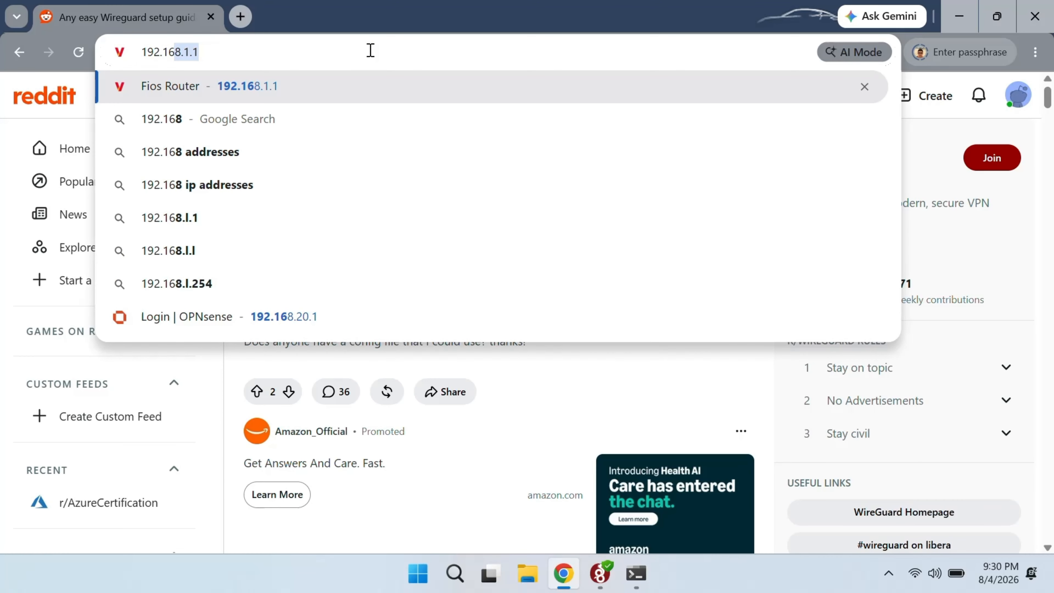
{"action": "type", "text": "50.1"}
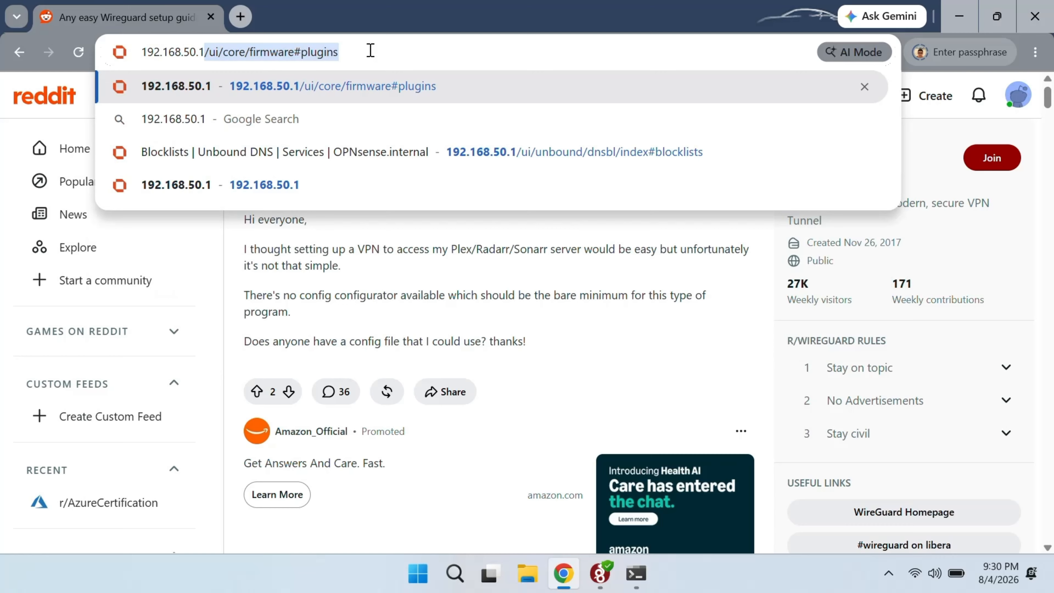
{"action": "key", "text": "Return"}
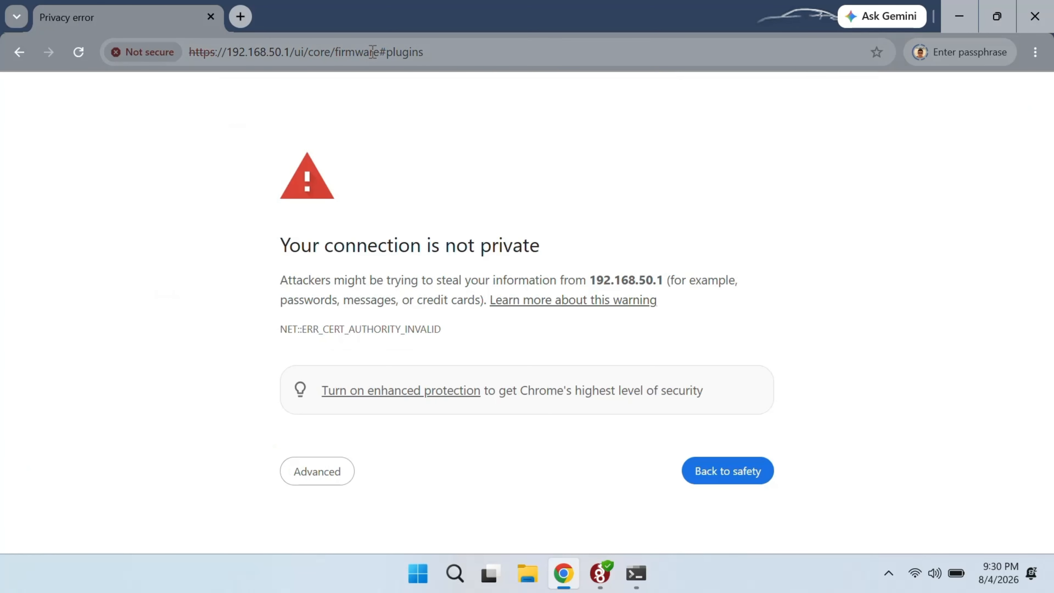
{"action": "left_click", "coordinate": [371, 51]}
{"action": "left_click", "coordinate": [419, 52]}
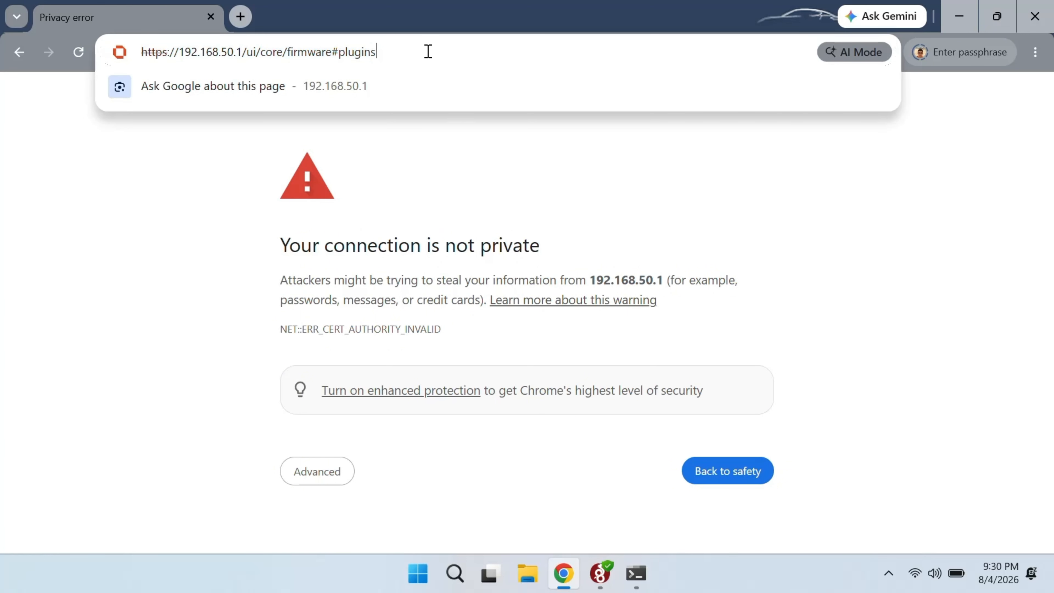
{"action": "left_click_drag", "start_coordinate": [440, 52], "coordinate": [245, 51]}
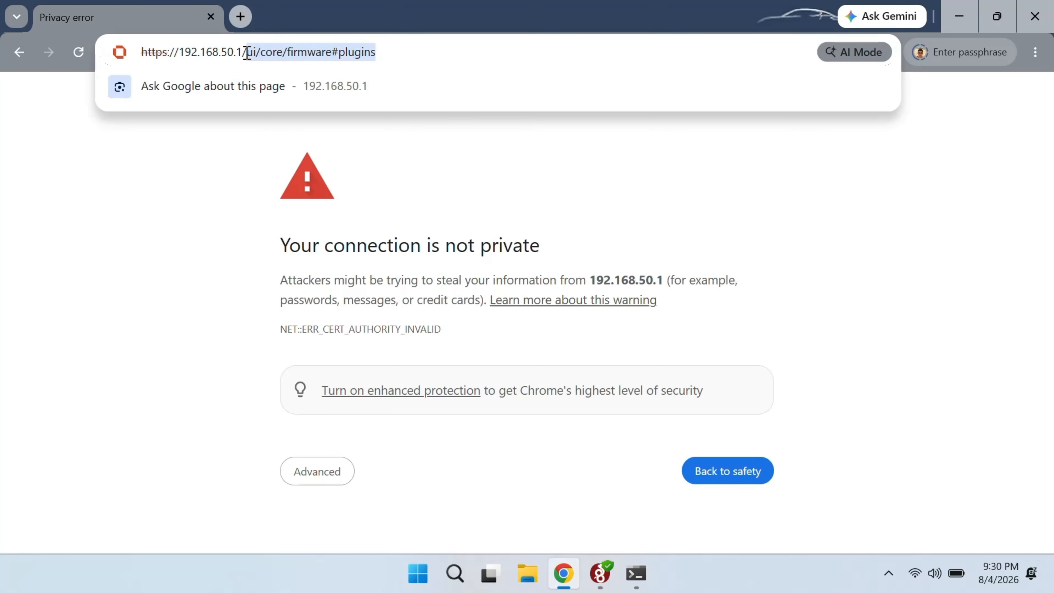
{"action": "key", "text": "BackSpace"}
{"action": "key", "text": "Return"}
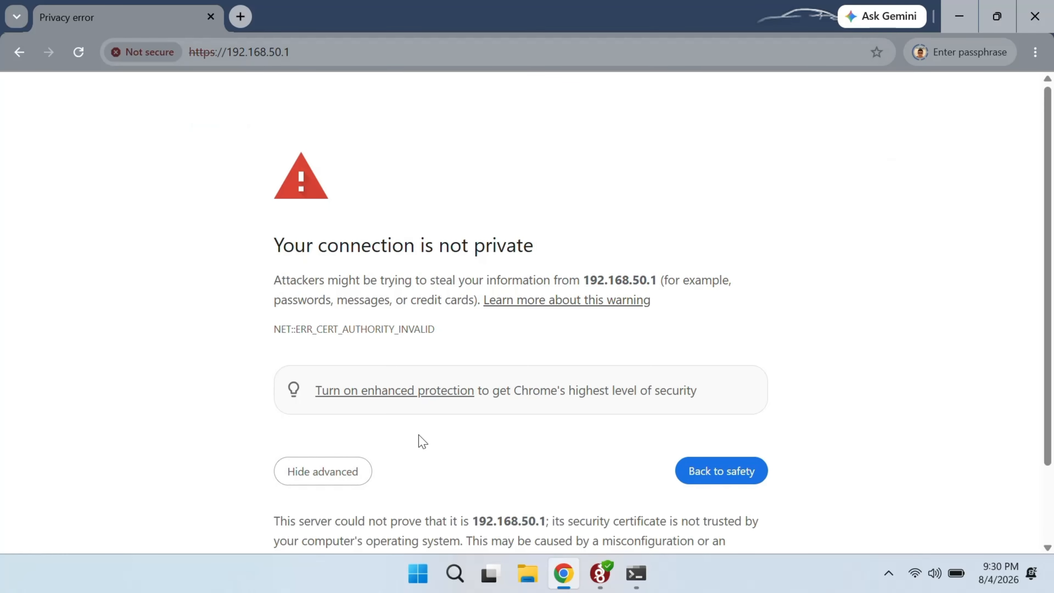
{"action": "scroll", "coordinate": [418, 439], "scroll_direction": "down", "scroll_amount": 2}
{"action": "left_click", "coordinate": [367, 504]}
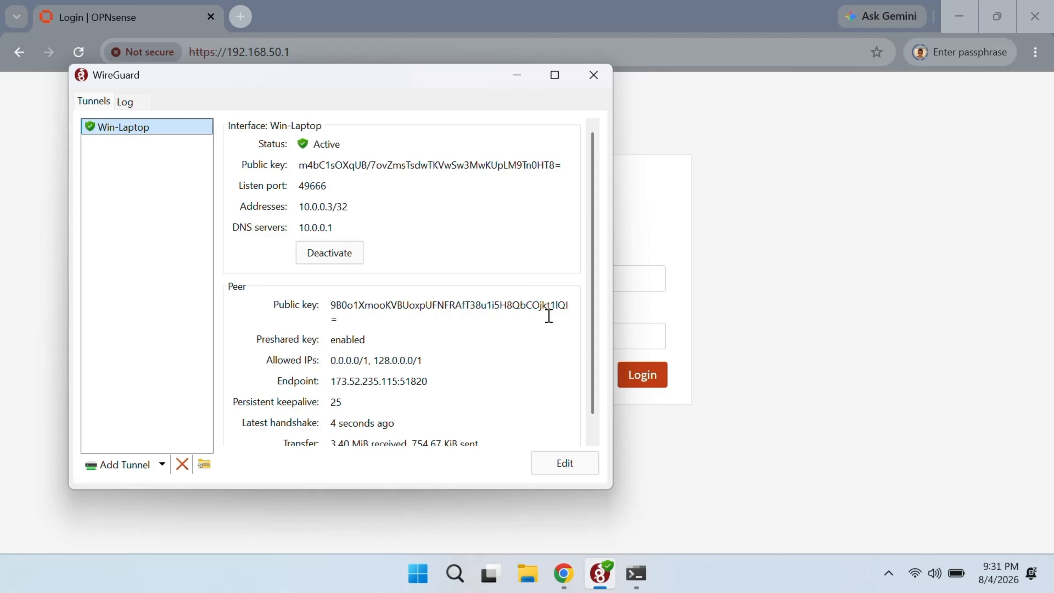
Scroll through the active Win-Laptop tunnel details and open its Edit tunnel dialog.
{"action": "scroll", "coordinate": [558, 283], "scroll_direction": "down", "scroll_amount": 1}
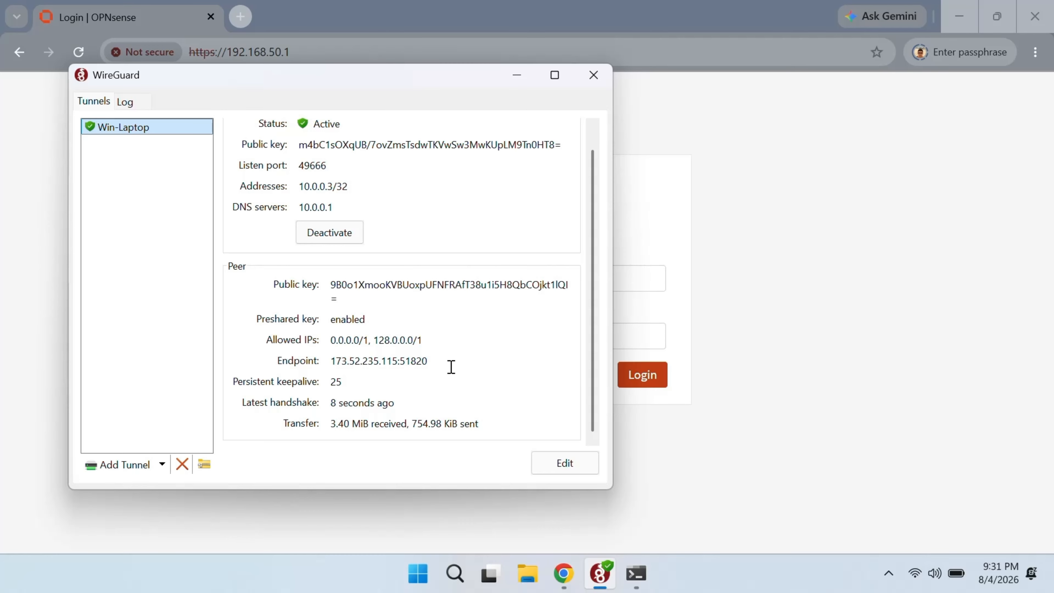
{"action": "scroll", "coordinate": [443, 268], "scroll_direction": "up", "scroll_amount": 1}
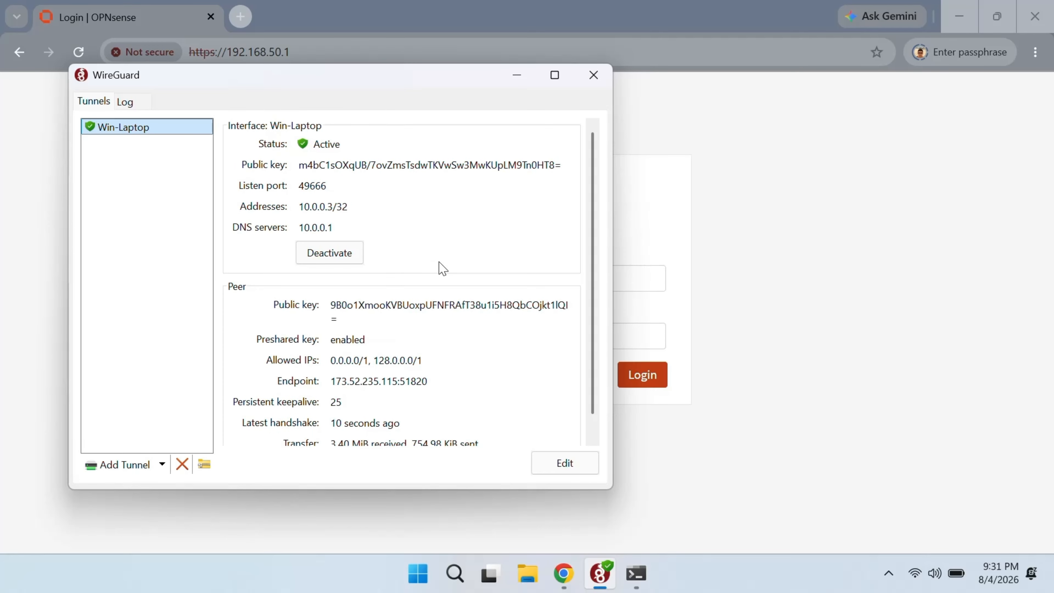
{"action": "scroll", "coordinate": [399, 245], "scroll_direction": "down", "scroll_amount": 1}
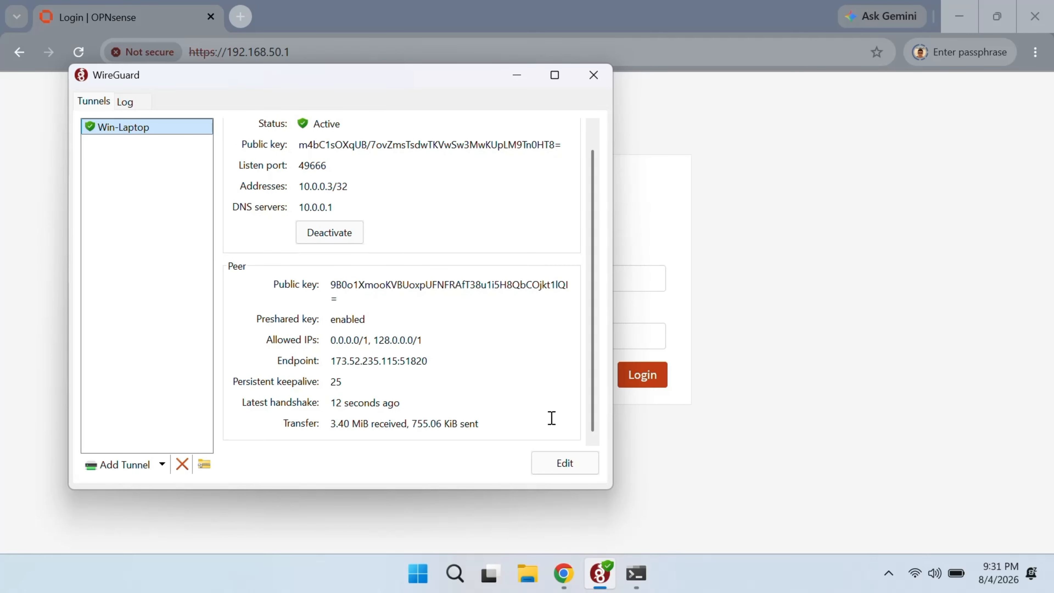
{"action": "left_click", "coordinate": [564, 465]}
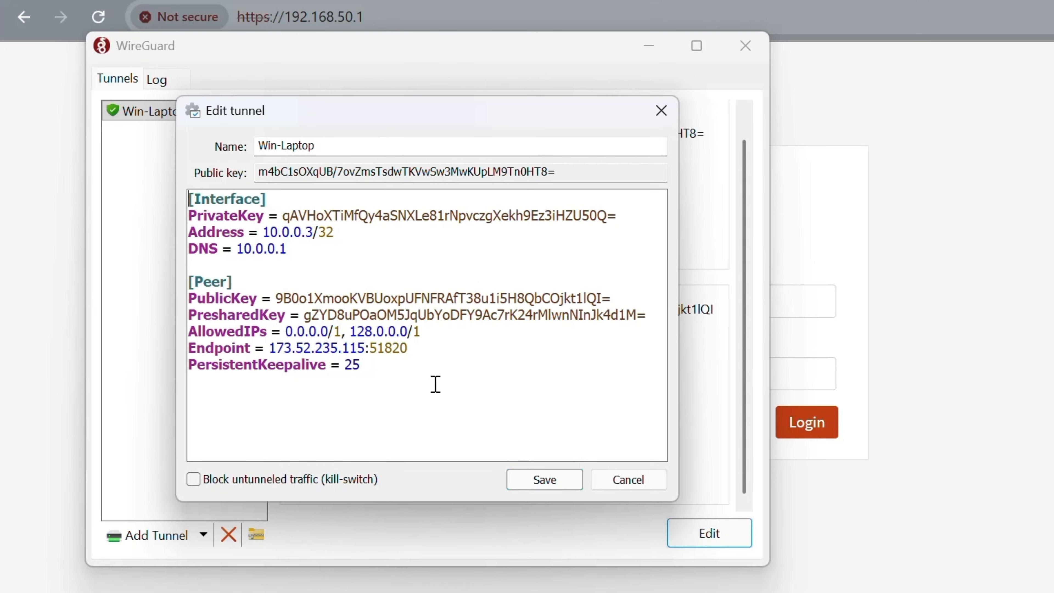
Close the Edit tunnel dialog unsaved, deactivate Win-Laptop, and return to Command Prompt.
{"action": "mouse_move", "coordinate": [244, 483]}
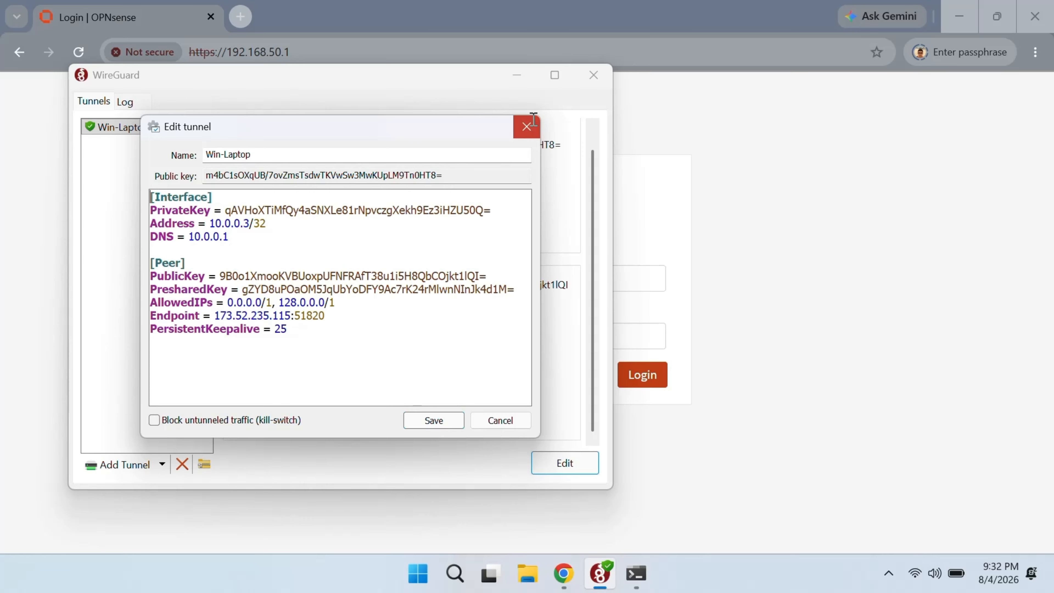
{"action": "left_click", "coordinate": [662, 110]}
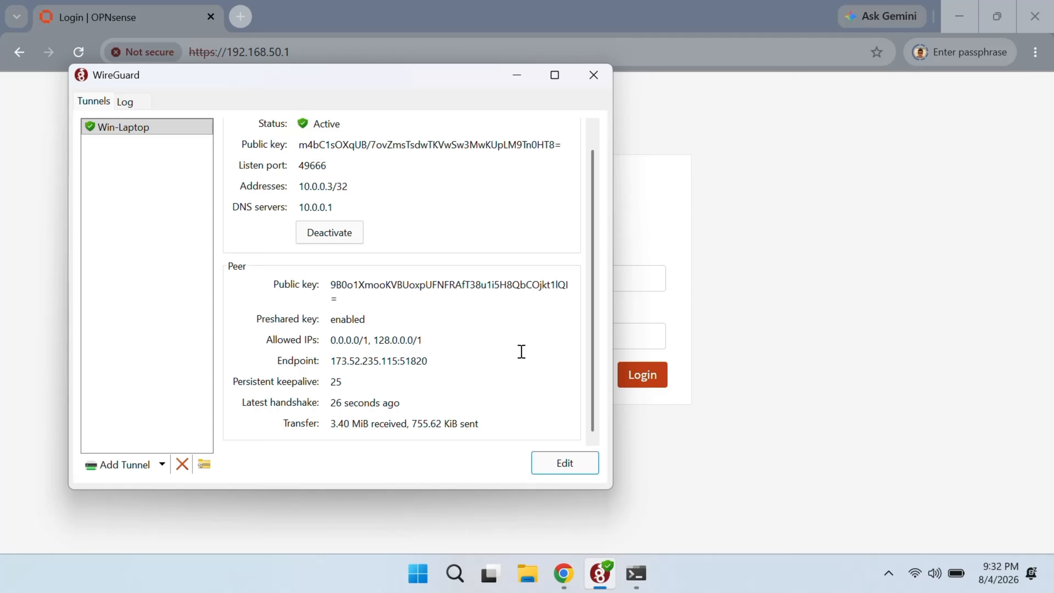
{"action": "left_click", "coordinate": [336, 237]}
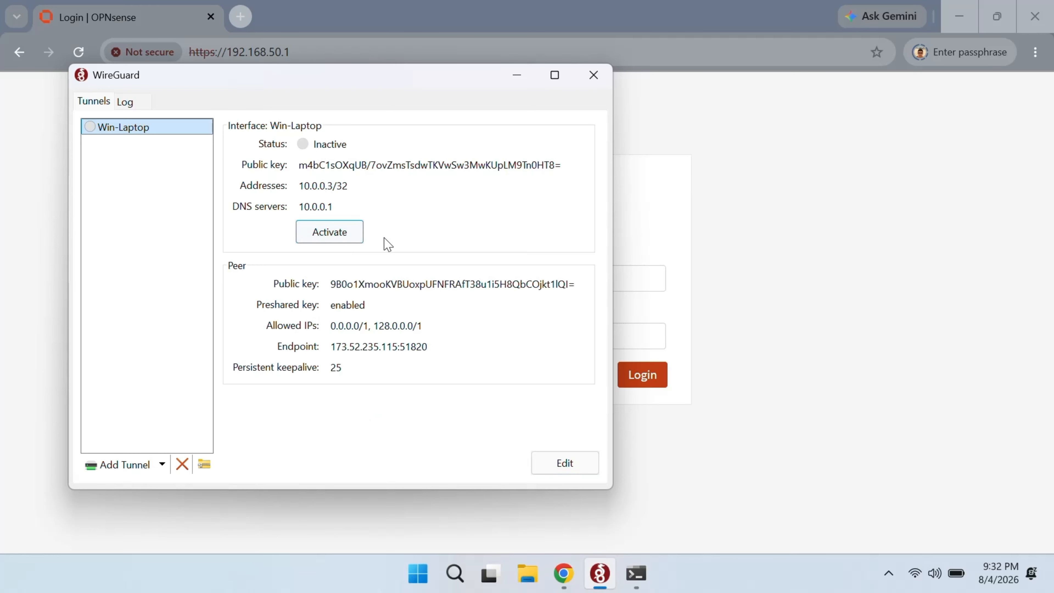
{"action": "left_click", "coordinate": [636, 574]}
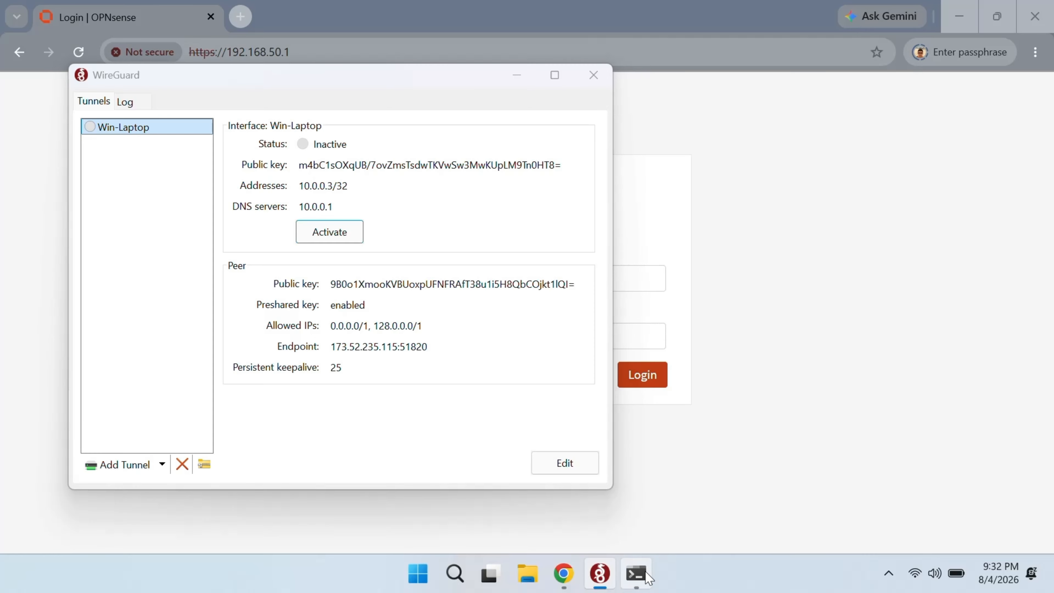
Rerun ipconfig and copy the Wi-Fi address 172.20.10.4.
{"action": "key", "text": "Up"}
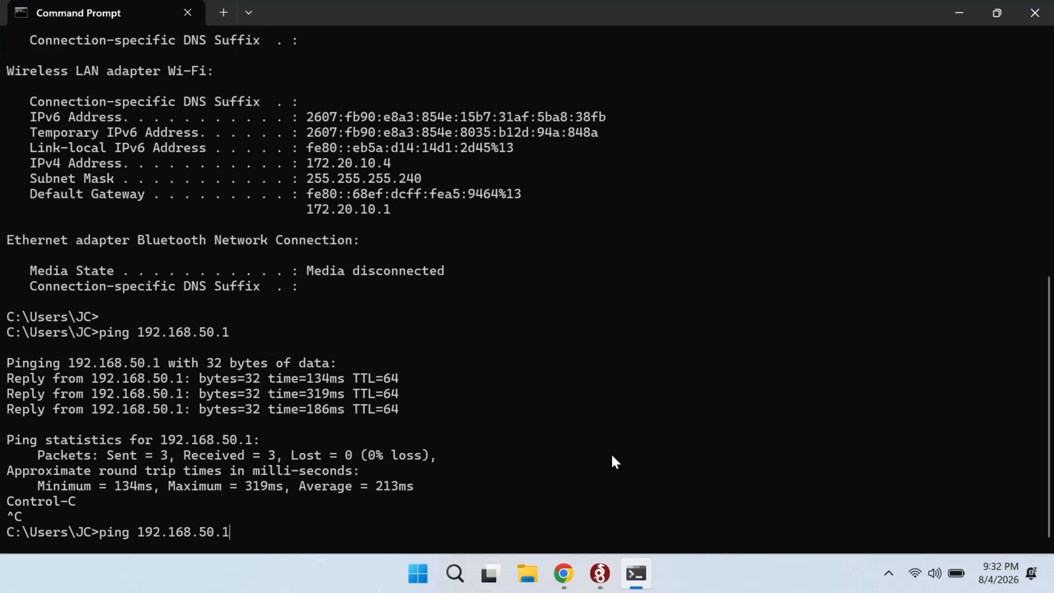
{"action": "key", "text": "Up"}
{"action": "key", "text": "Return"}
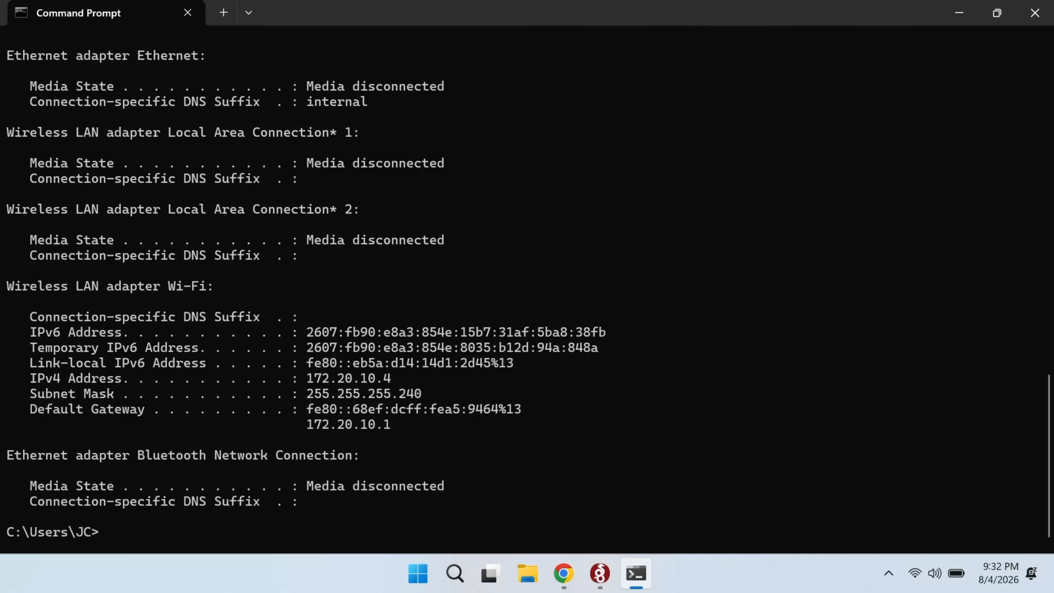
{"action": "scroll", "coordinate": [479, 382], "scroll_direction": "up", "scroll_amount": 5}
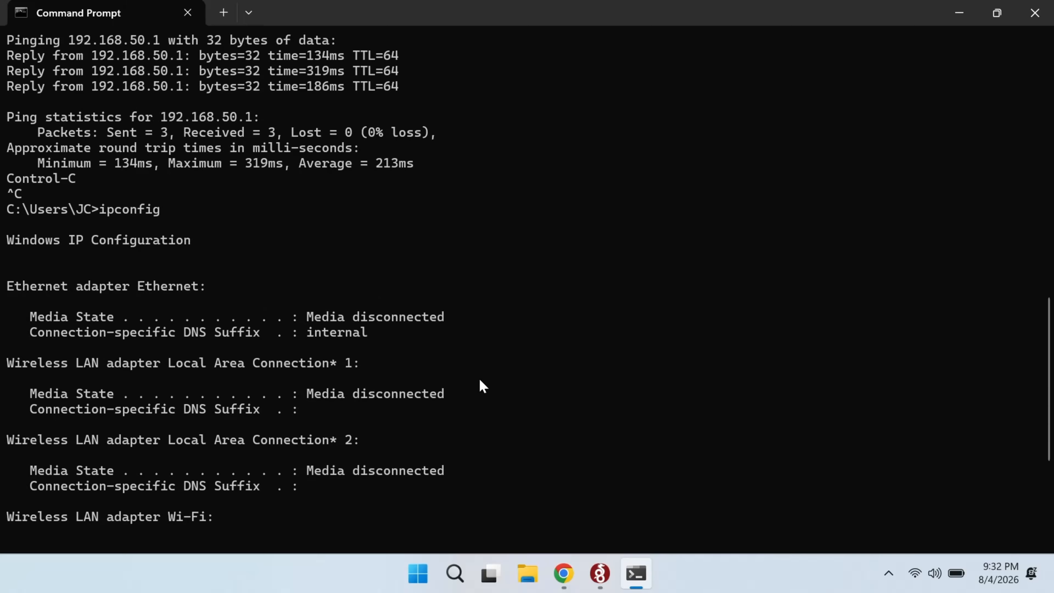
{"action": "scroll", "coordinate": [479, 381], "scroll_direction": "down", "scroll_amount": 3}
{"action": "scroll", "coordinate": [479, 381], "scroll_direction": "down", "scroll_amount": 1}
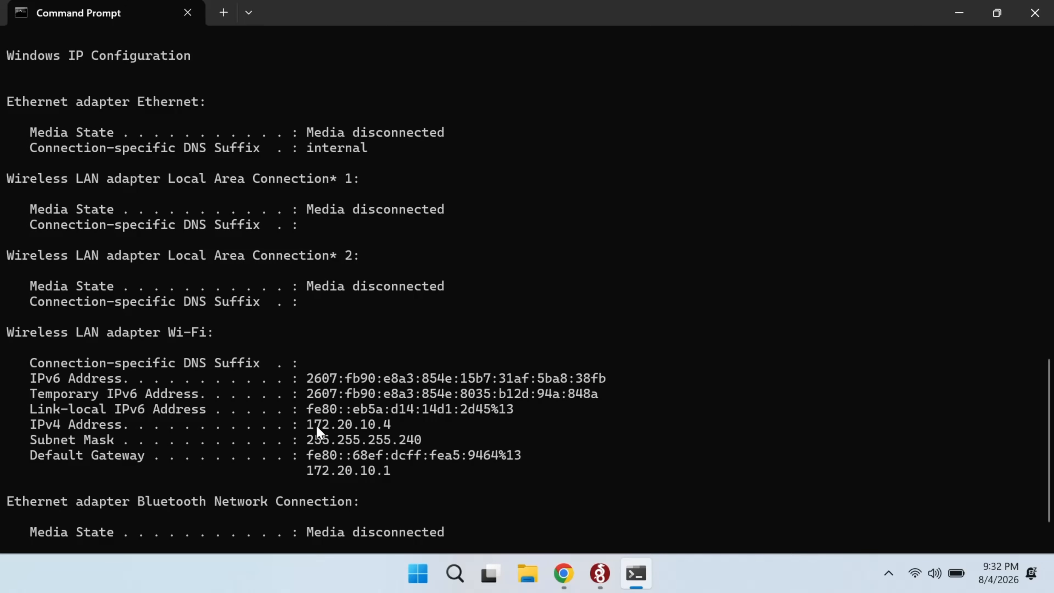
{"action": "left_click_drag", "start_coordinate": [300, 428], "coordinate": [392, 427]}
{"action": "key", "text": "ctrl+c"}
{"action": "scroll", "coordinate": [391, 427], "scroll_direction": "down", "scroll_amount": 1}
Rerun ping 192.168.50.1, now timing out, then reload the OPNsense login page.
{"action": "key", "text": "Up"}
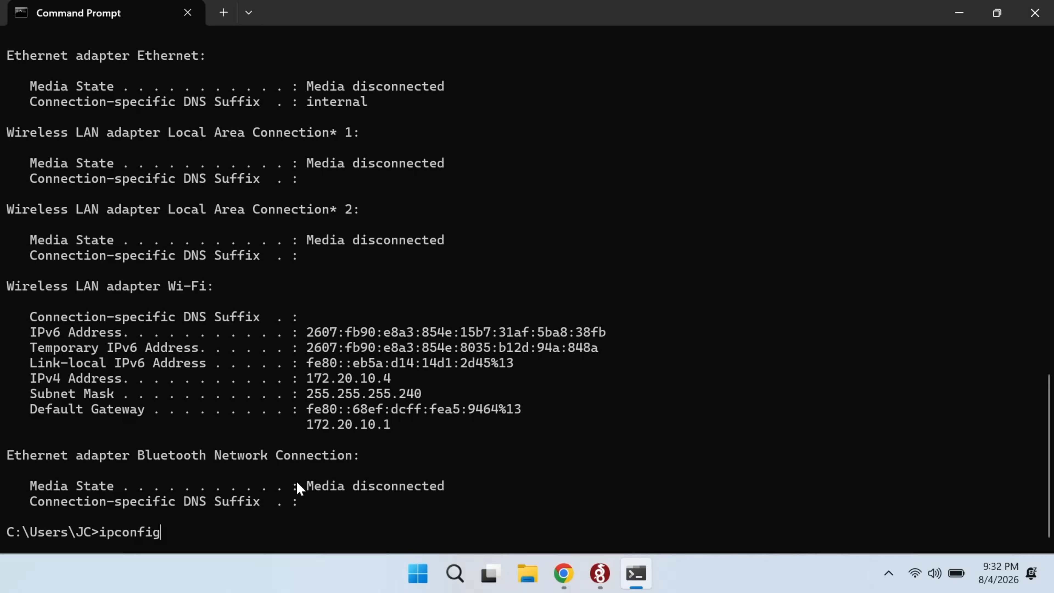
{"action": "key", "text": "Up"}
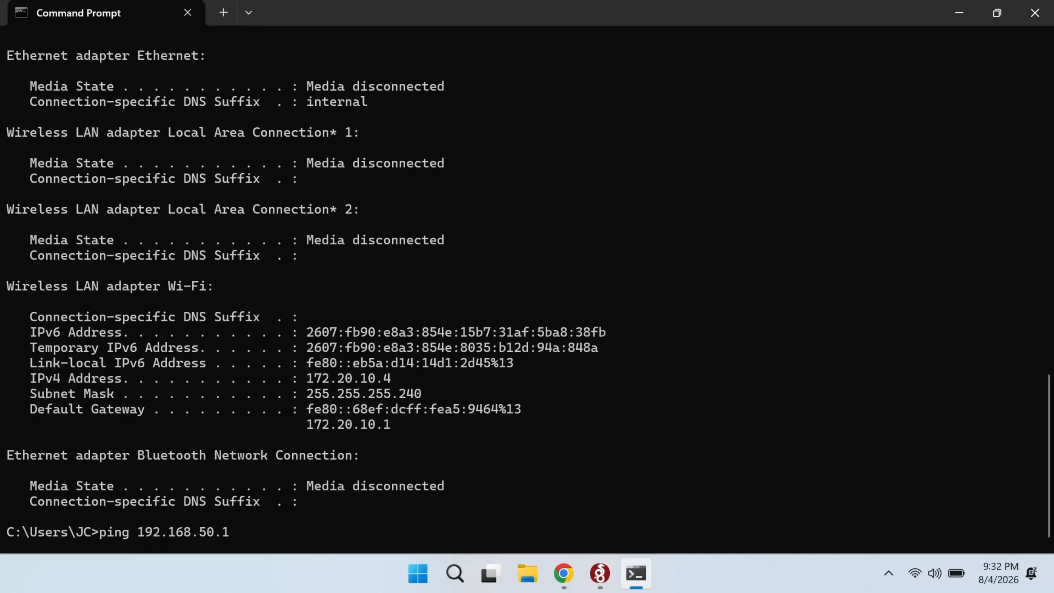
{"action": "key", "text": "Return"}
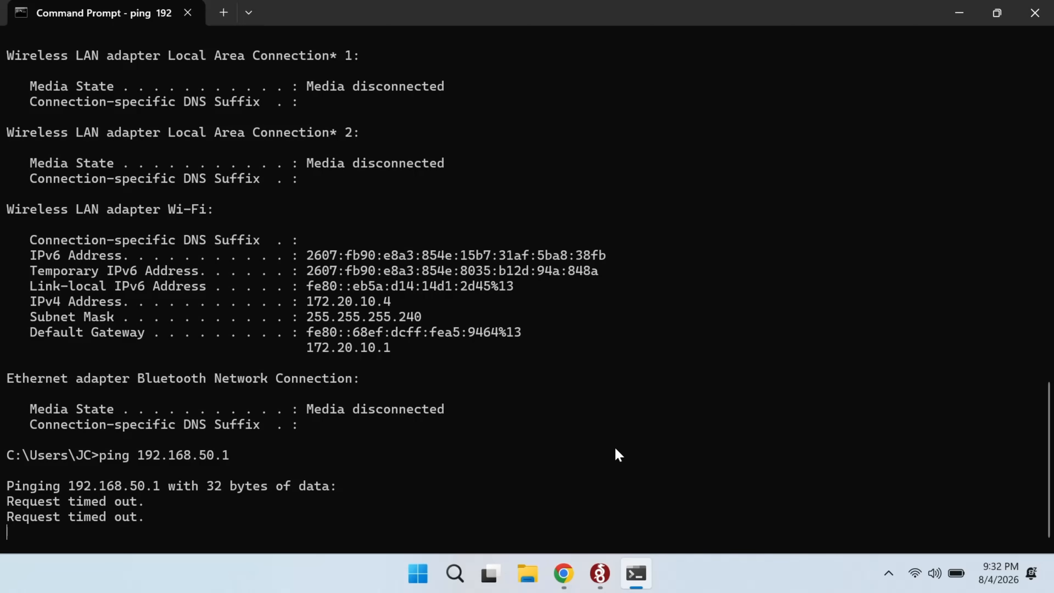
{"action": "left_click", "coordinate": [564, 573]}
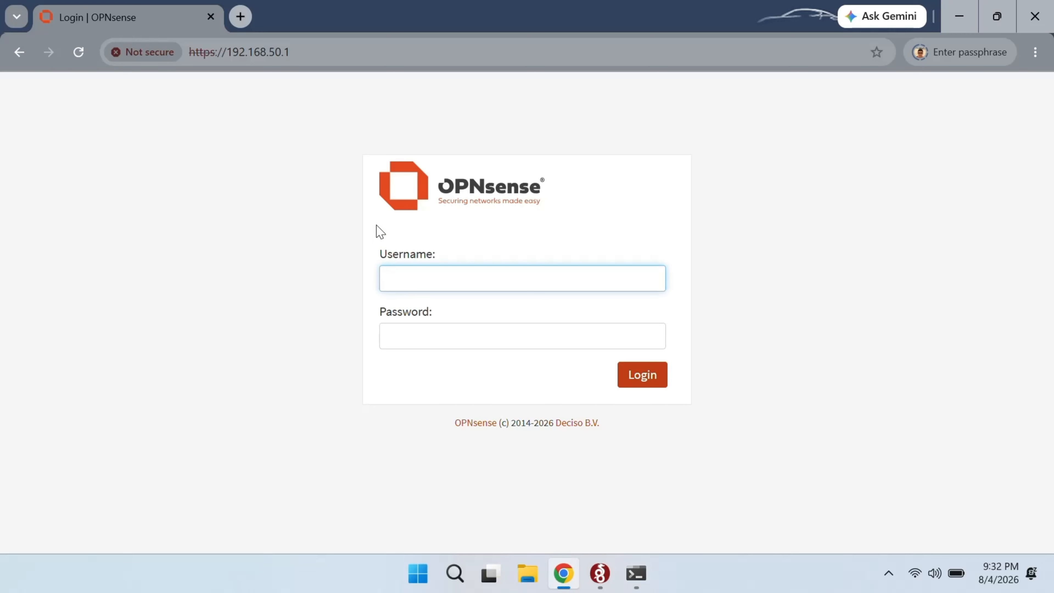
{"action": "left_click", "coordinate": [341, 52]}
{"action": "key", "text": "Return"}
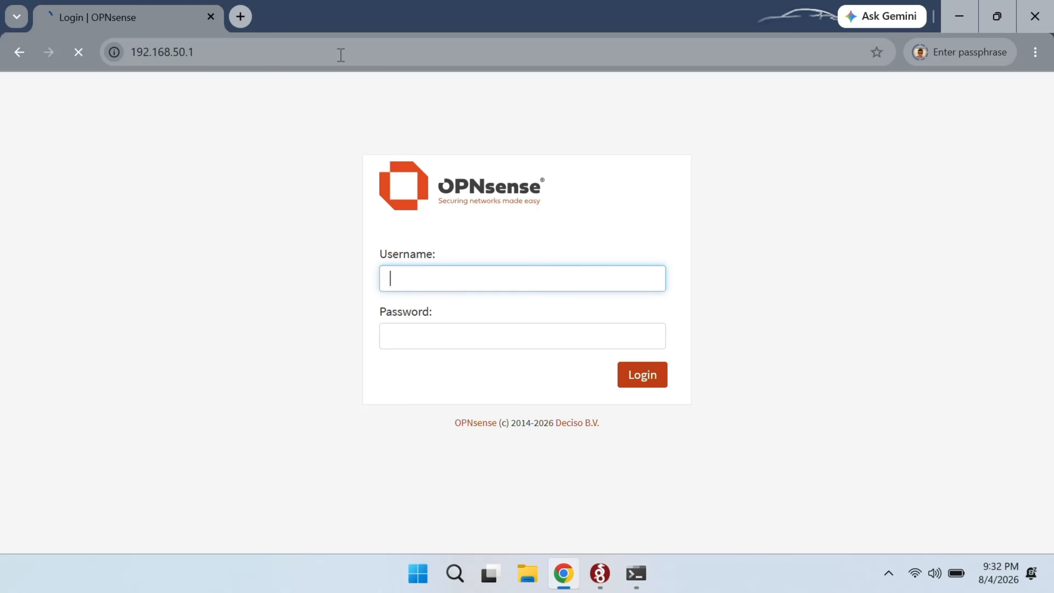